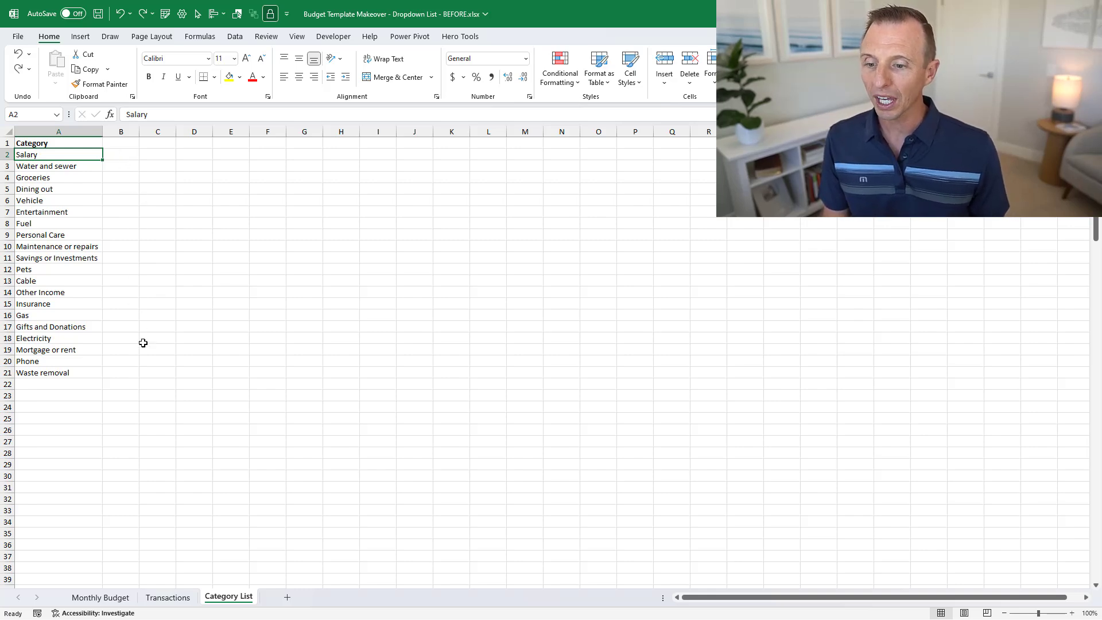
Step: Look over the Transactions and Monthly Budget sheets, returning to Transactions
{"action": "left_click", "coordinate": [168, 597]}
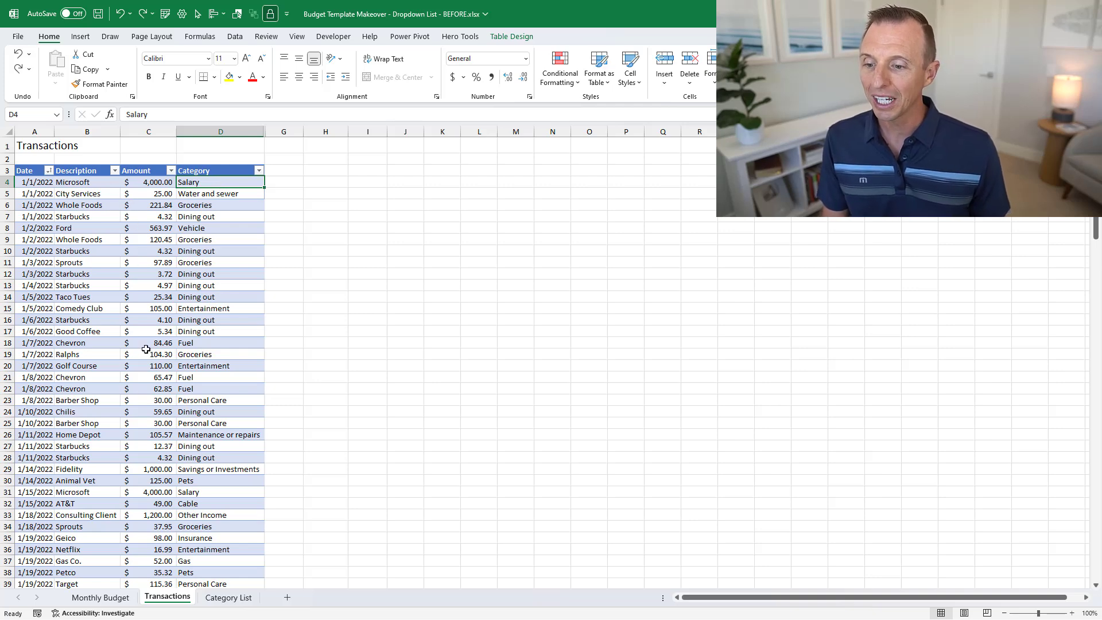
{"action": "left_click", "coordinate": [101, 598]}
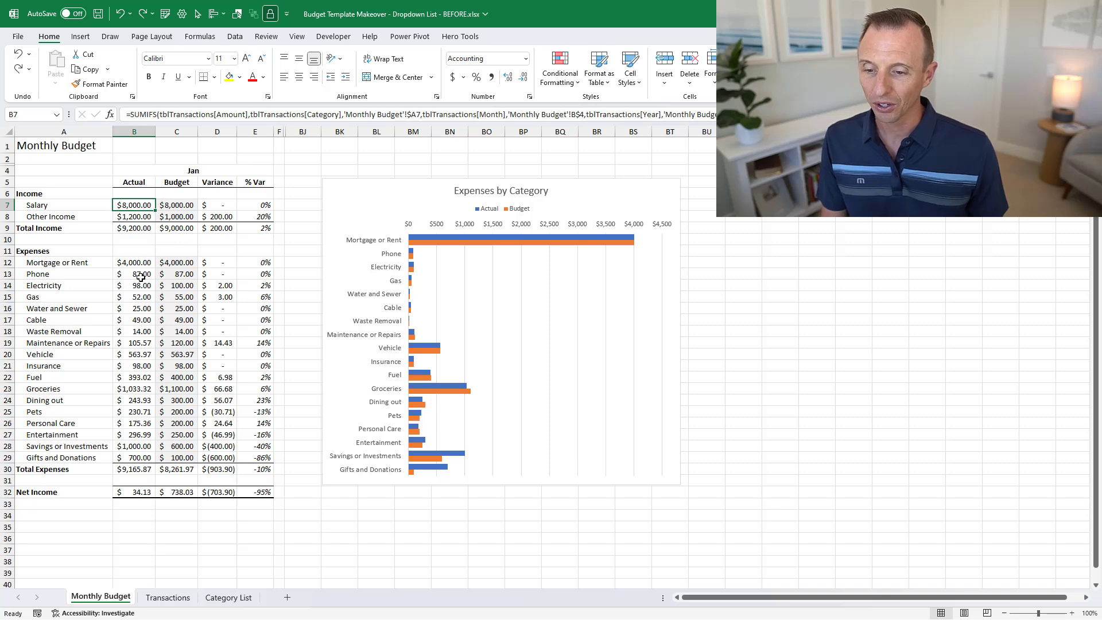
{"action": "left_click", "coordinate": [167, 598]}
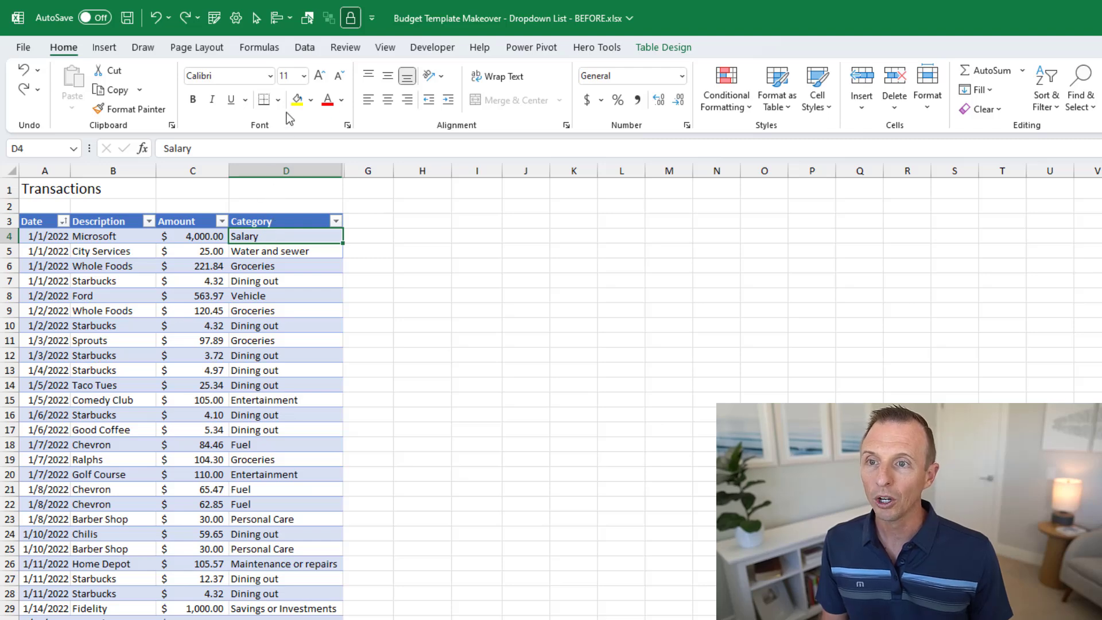
Step: Add List data validation to cell D4 in the Category column, using 'Category List'!$A$2:$A$21 as the source
{"action": "left_click", "coordinate": [304, 48]}
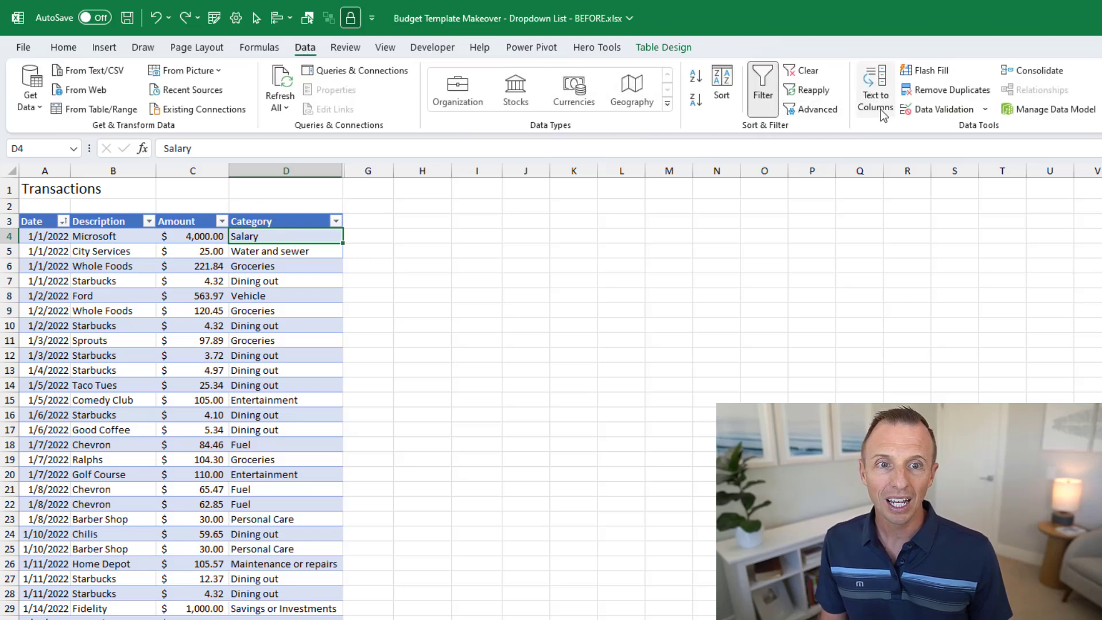
{"action": "left_click", "coordinate": [926, 113]}
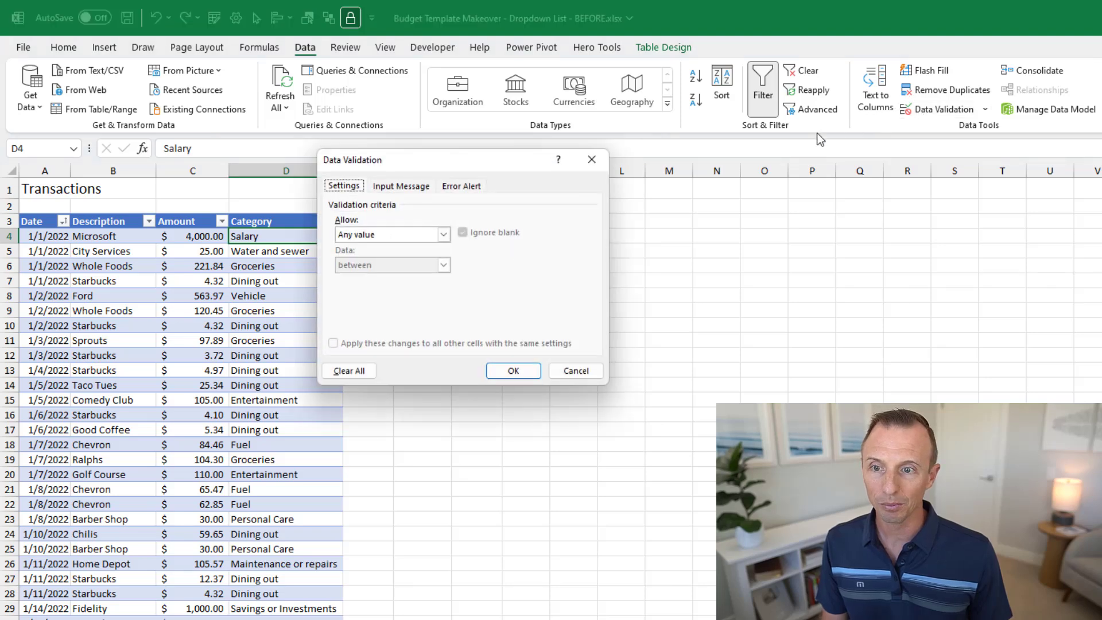
{"action": "left_click", "coordinate": [347, 236]}
{"action": "left_click", "coordinate": [345, 279]}
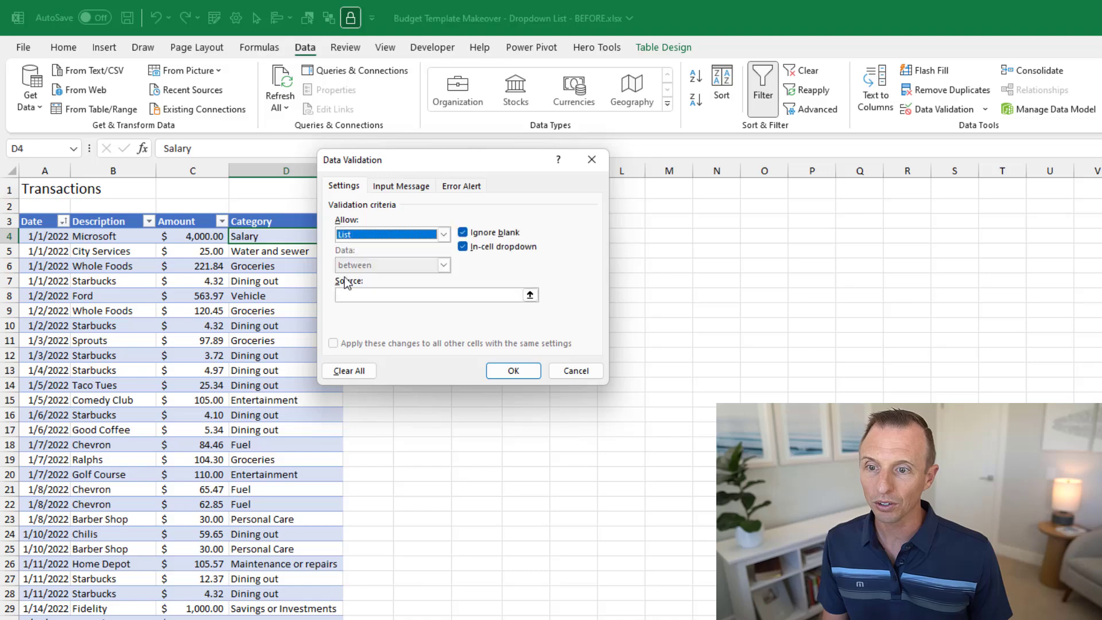
{"action": "left_click", "coordinate": [529, 296]}
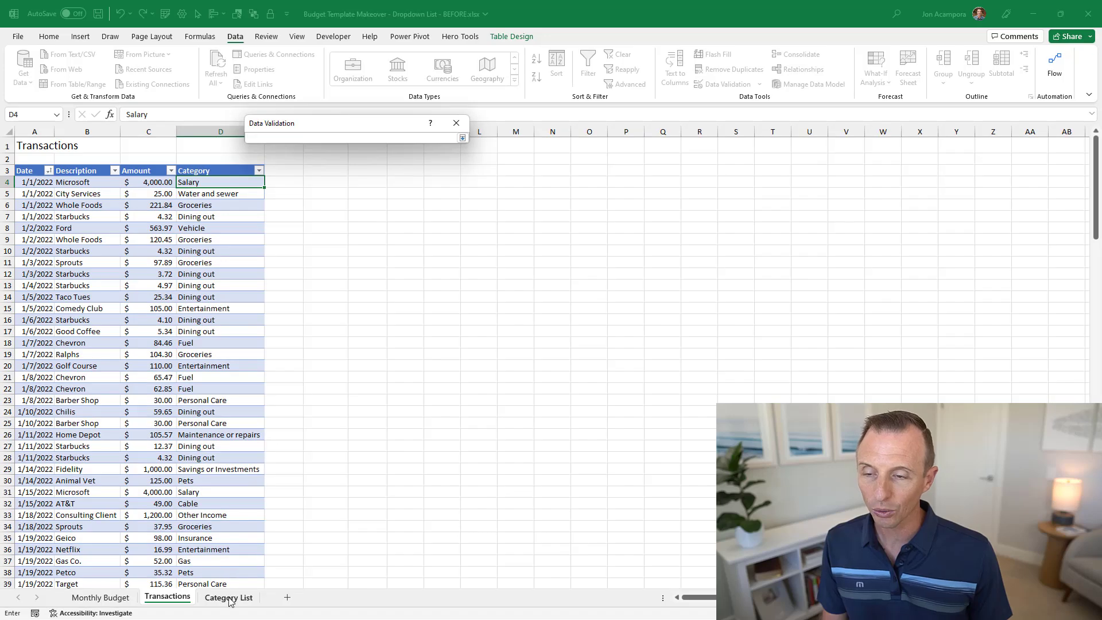
{"action": "left_click", "coordinate": [229, 598]}
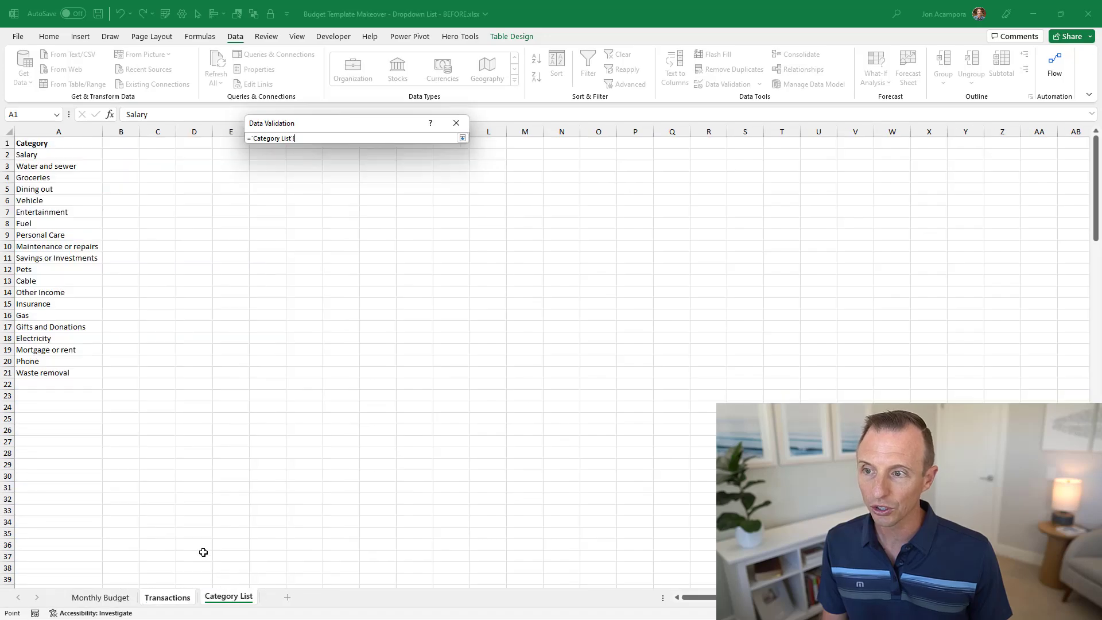
{"action": "left_click_drag", "start_coordinate": [49, 154], "coordinate": [42, 374]}
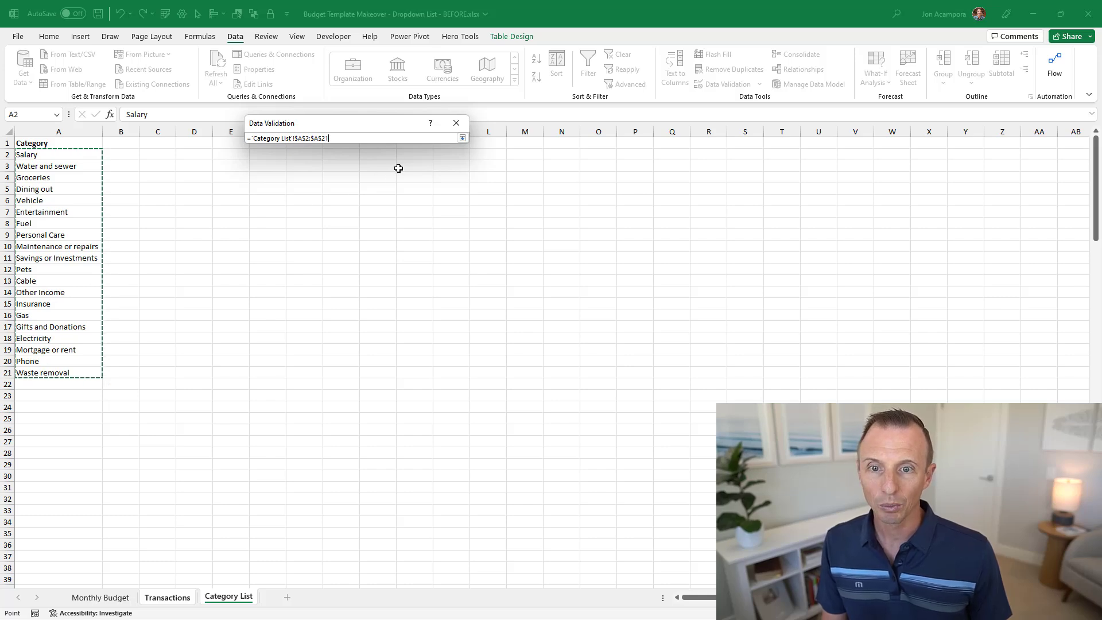
{"action": "left_click", "coordinate": [462, 138]}
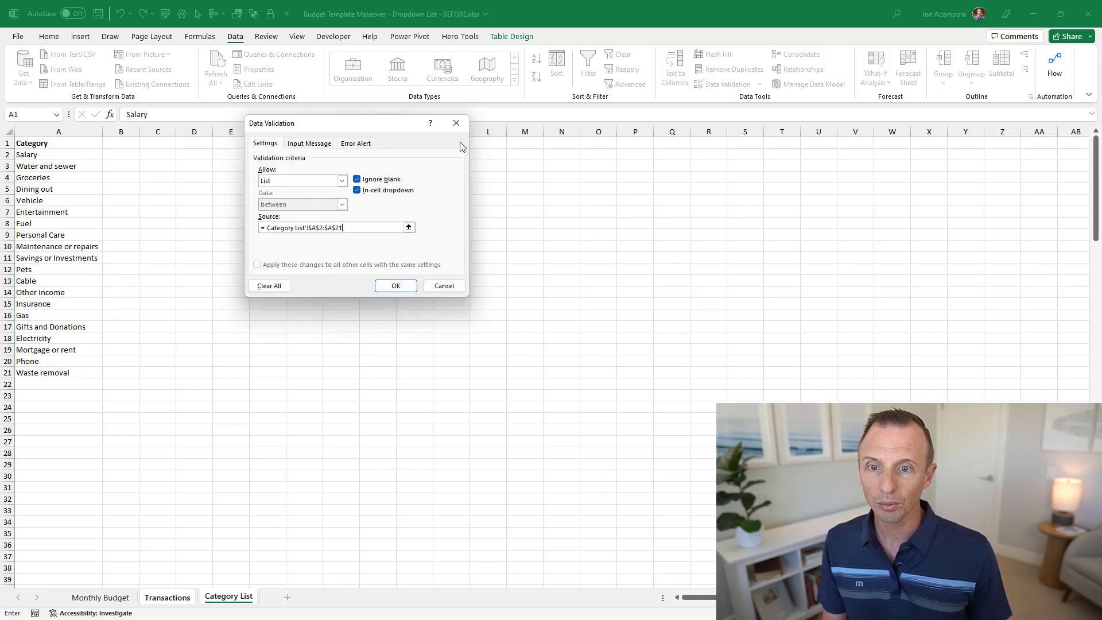
{"action": "left_click", "coordinate": [396, 286]}
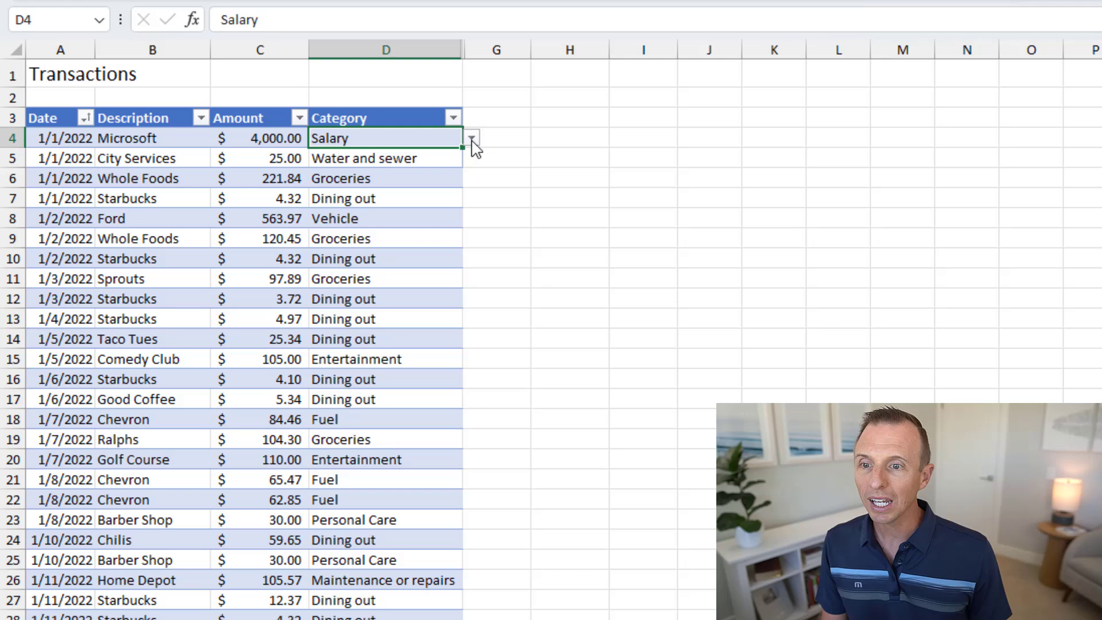
Step: Test the dropdown in D4 by choosing Water and sewer and setting it back to Salary
{"action": "left_click", "coordinate": [471, 139]}
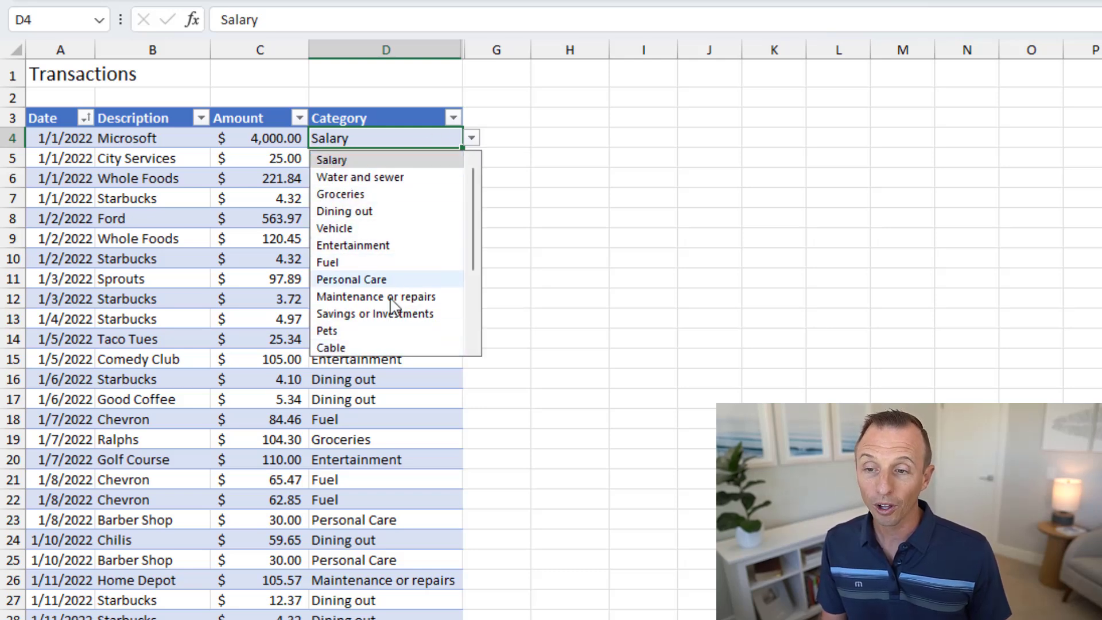
{"action": "scroll", "coordinate": [376, 192], "scroll_direction": "down", "scroll_amount": 2}
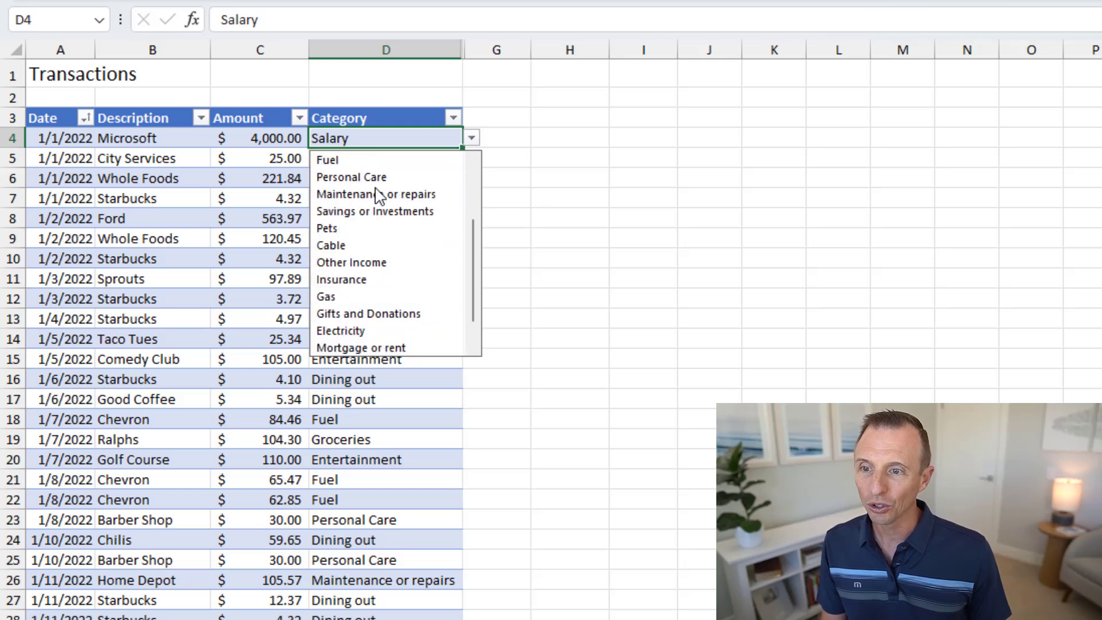
{"action": "scroll", "coordinate": [377, 192], "scroll_direction": "up", "scroll_amount": 2}
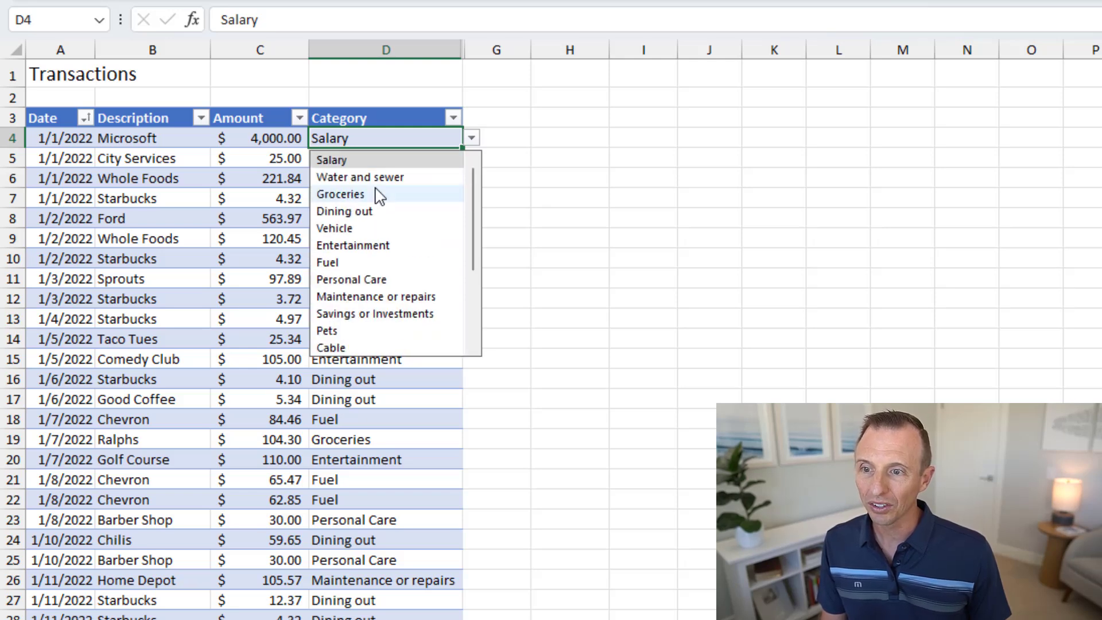
{"action": "left_click", "coordinate": [354, 177]}
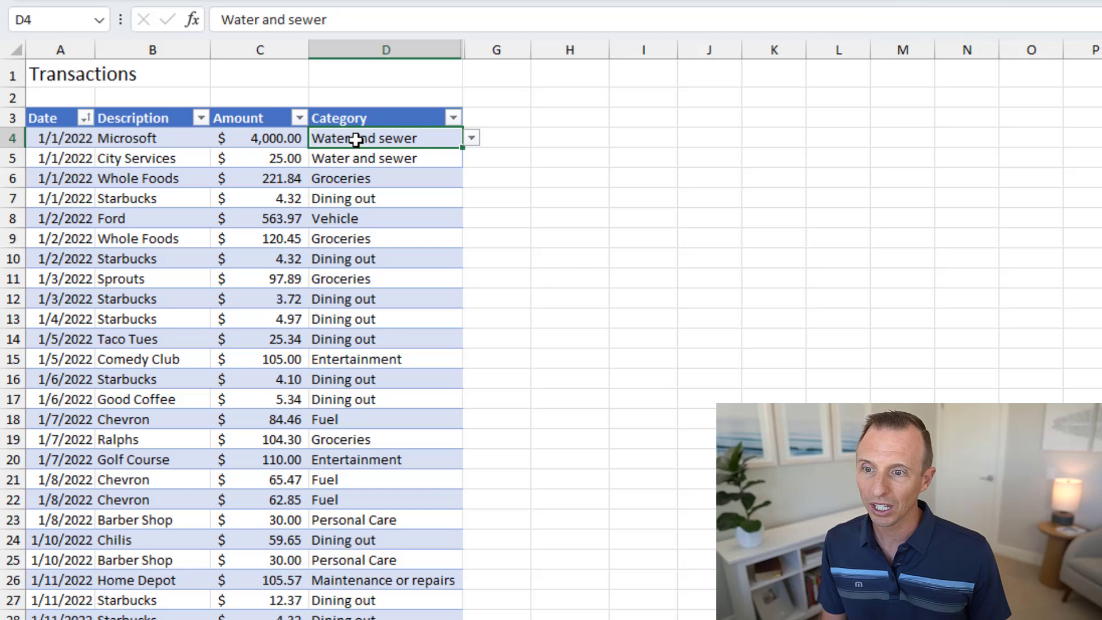
{"action": "left_click", "coordinate": [471, 138]}
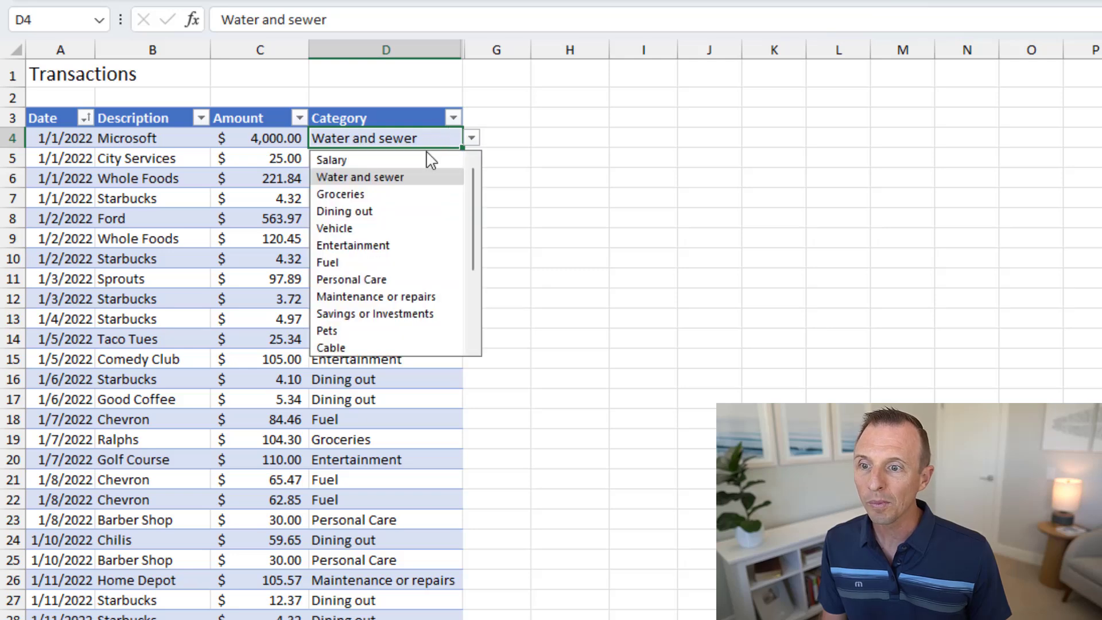
{"action": "left_click", "coordinate": [336, 160]}
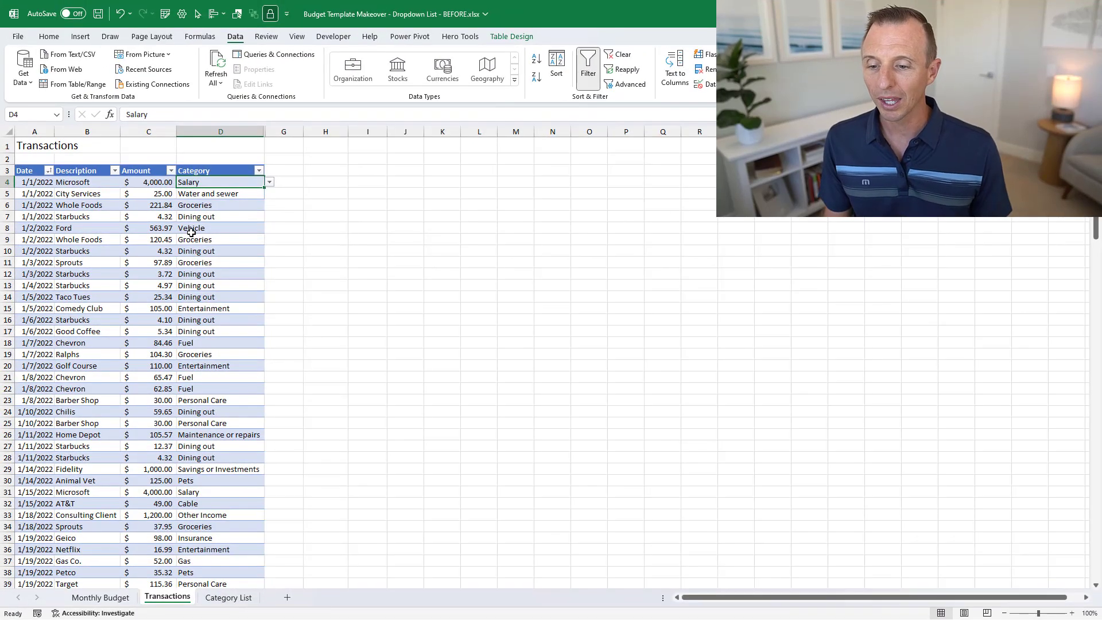
Step: Enter a new category, Kids, in A22 below Waste removal on the Category List sheet
{"action": "left_click", "coordinate": [230, 598]}
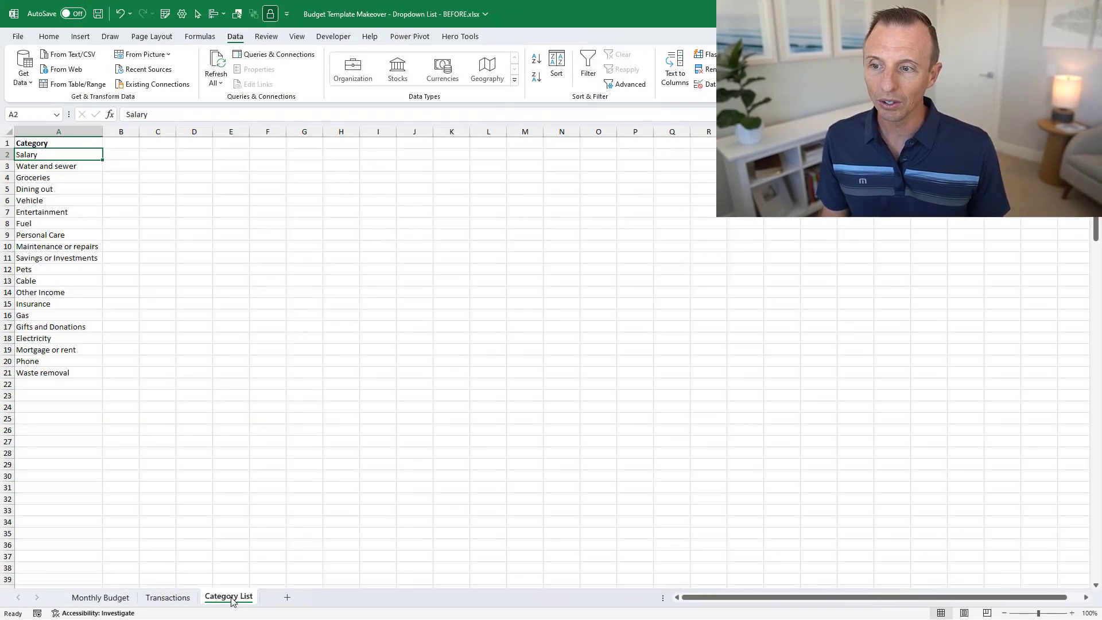
{"action": "left_click", "coordinate": [40, 388]}
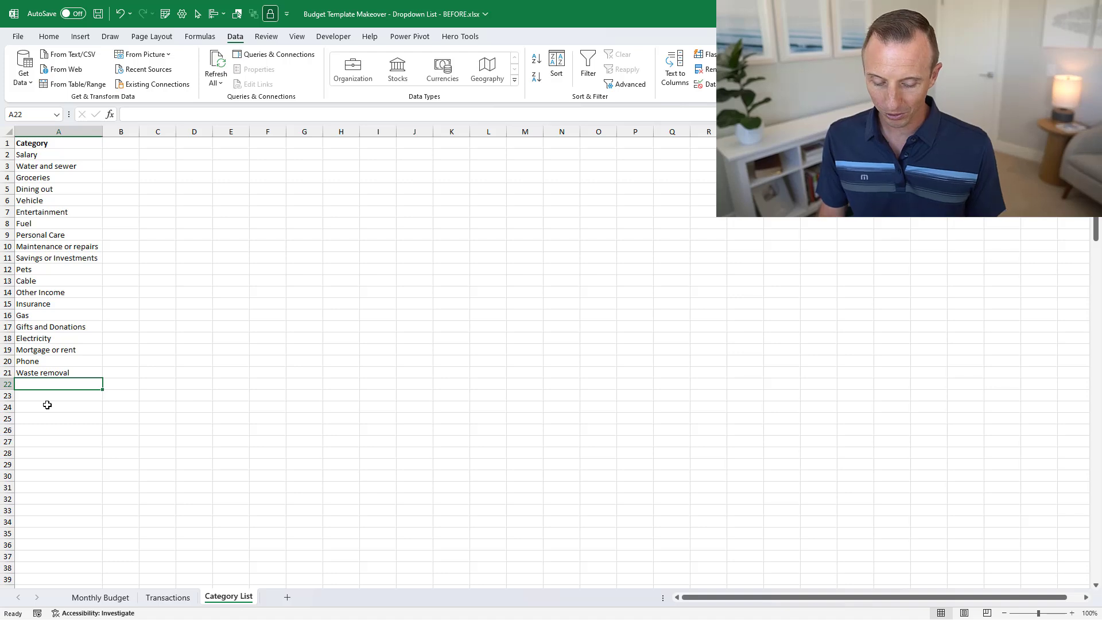
{"action": "type", "text": "Kids"}
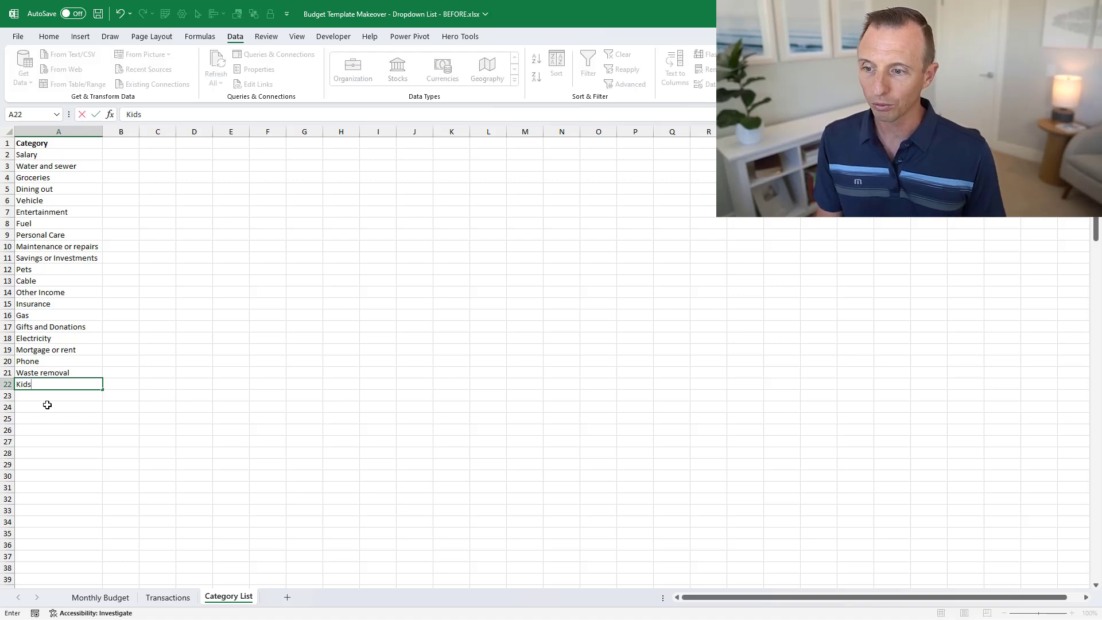
{"action": "key", "text": "Return"}
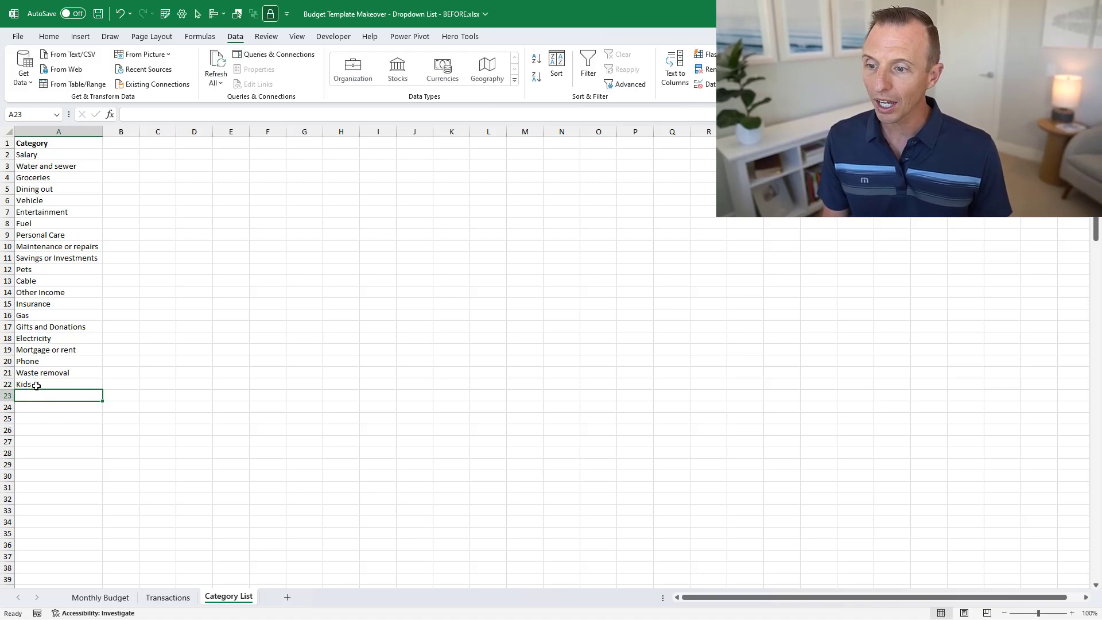
Step: Check the end of the D4 dropdown list on the Transactions sheet for the Kids category
{"action": "left_click", "coordinate": [167, 598]}
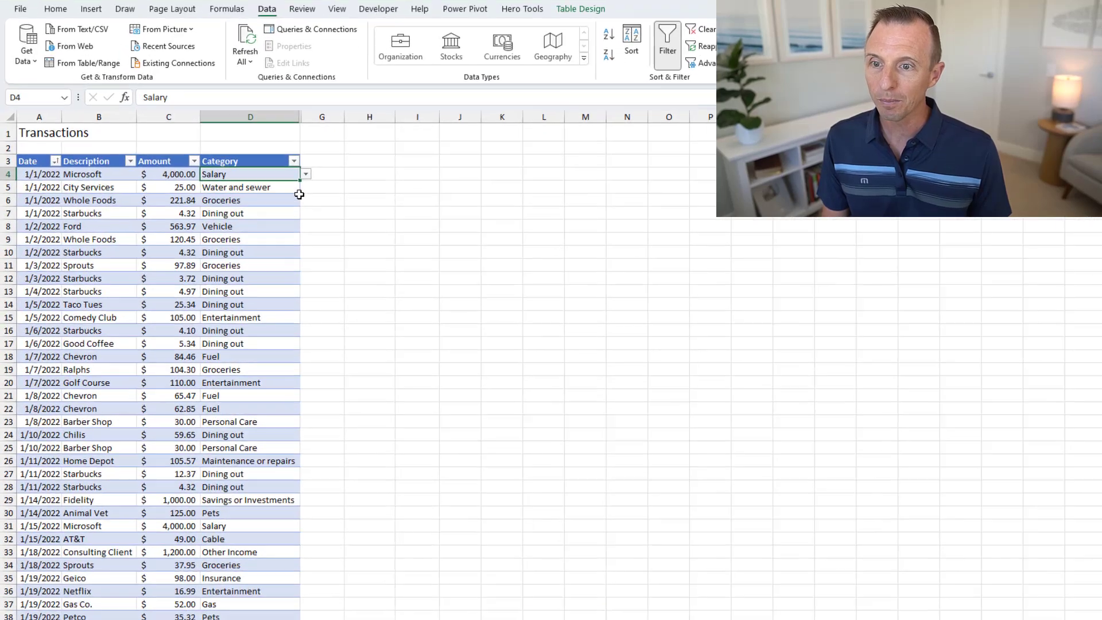
{"action": "left_click", "coordinate": [296, 172]}
{"action": "left_click_drag", "start_coordinate": [479, 189], "coordinate": [467, 268]}
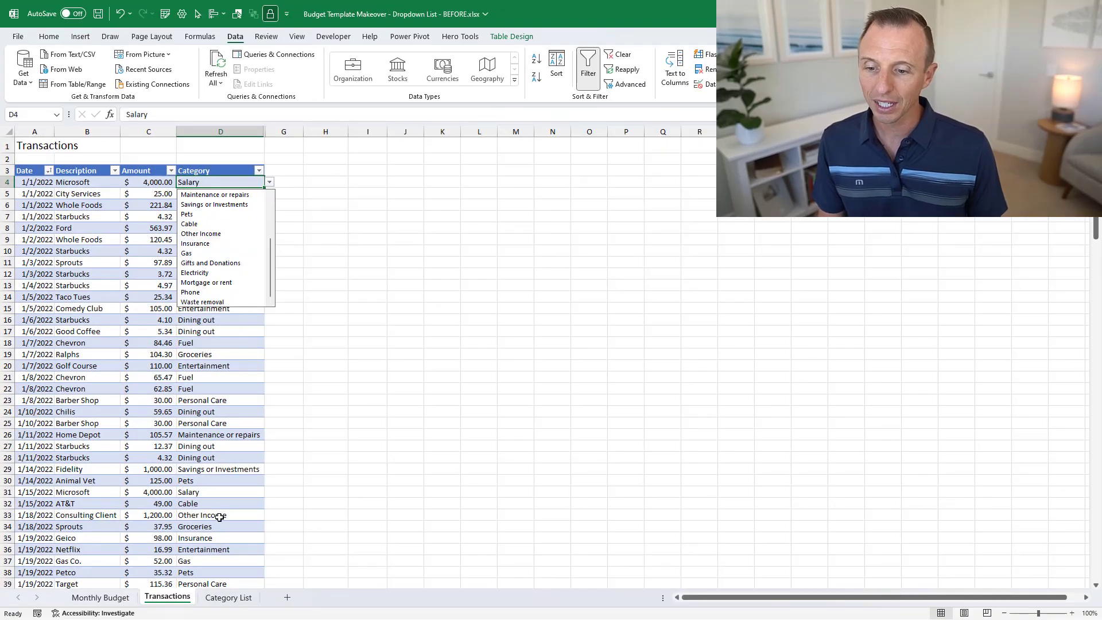
Step: Insert a row above Waste removal on the Category List sheet, enter Kids in A21, and delete the duplicate Kids entry in A23
{"action": "left_click", "coordinate": [227, 598]}
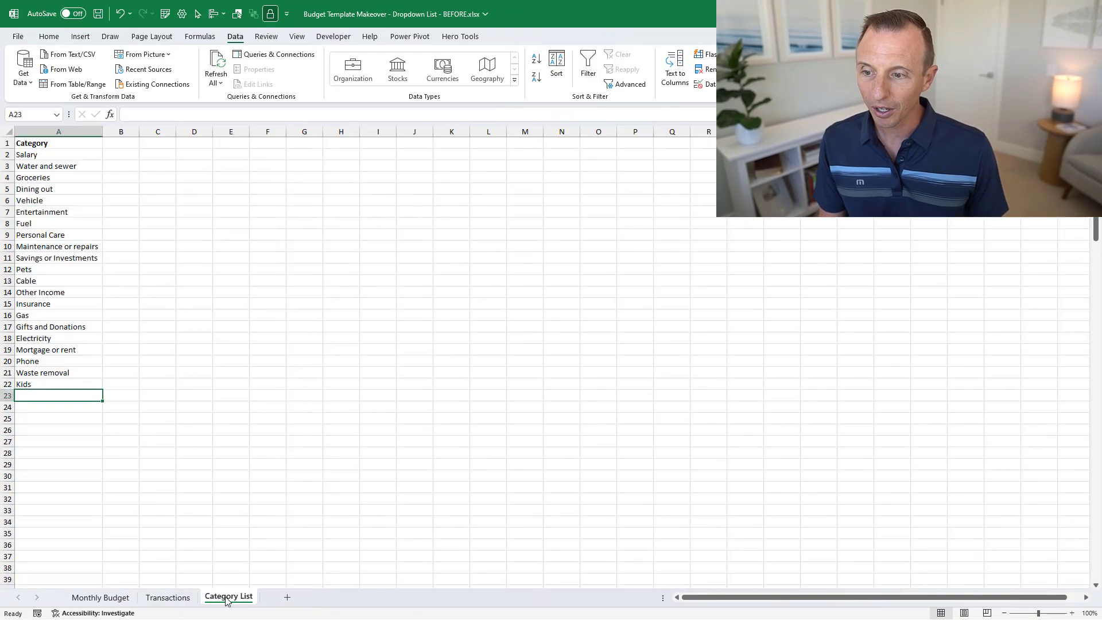
{"action": "right_click", "coordinate": [8, 373]}
{"action": "left_click", "coordinate": [45, 486]}
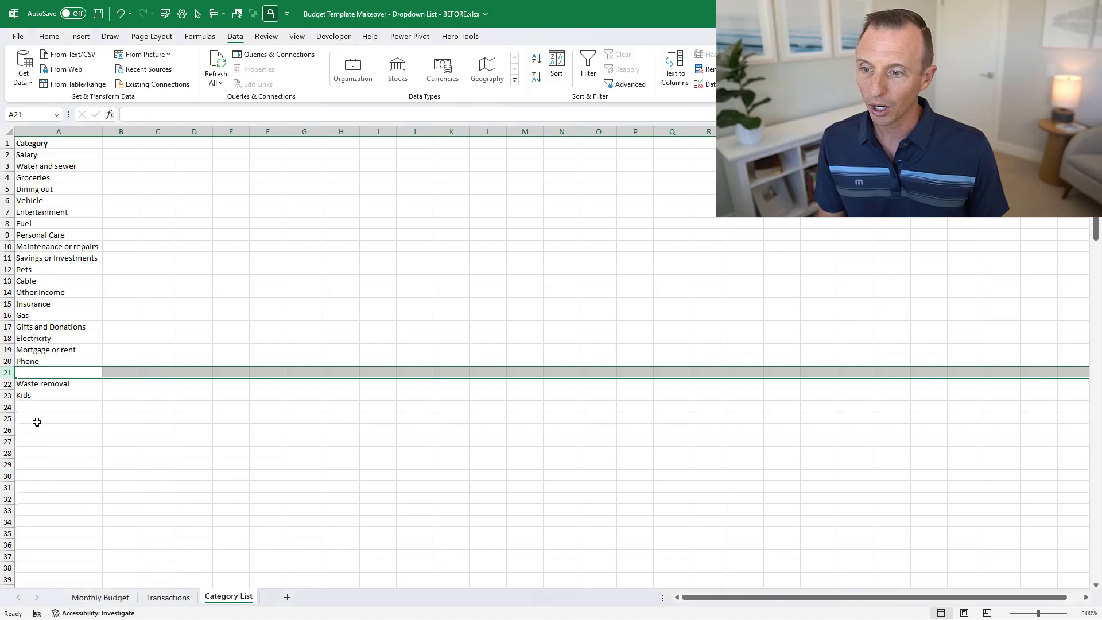
{"action": "left_click", "coordinate": [38, 373]}
{"action": "type", "text": "Kids"}
{"action": "key", "text": "Return"}
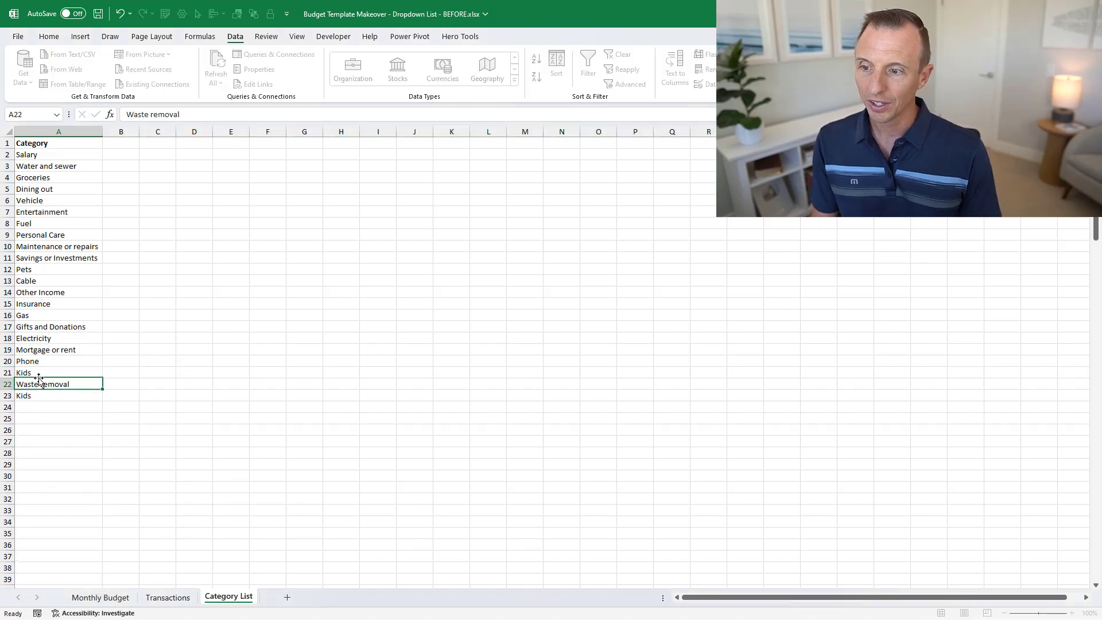
{"action": "key", "text": "Down"}
{"action": "key", "text": "Delete"}
{"action": "left_click", "coordinate": [38, 375]}
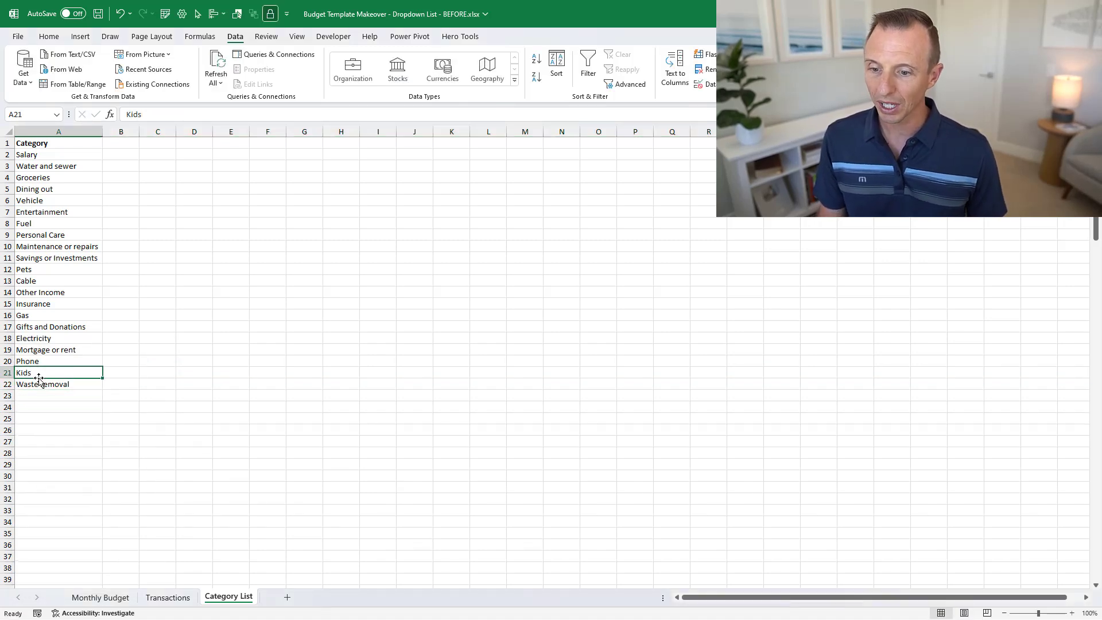
Step: Recheck the D4 dropdown on the Transactions sheet for Kids between Phone and Waste removal, and close the list
{"action": "left_click", "coordinate": [167, 597]}
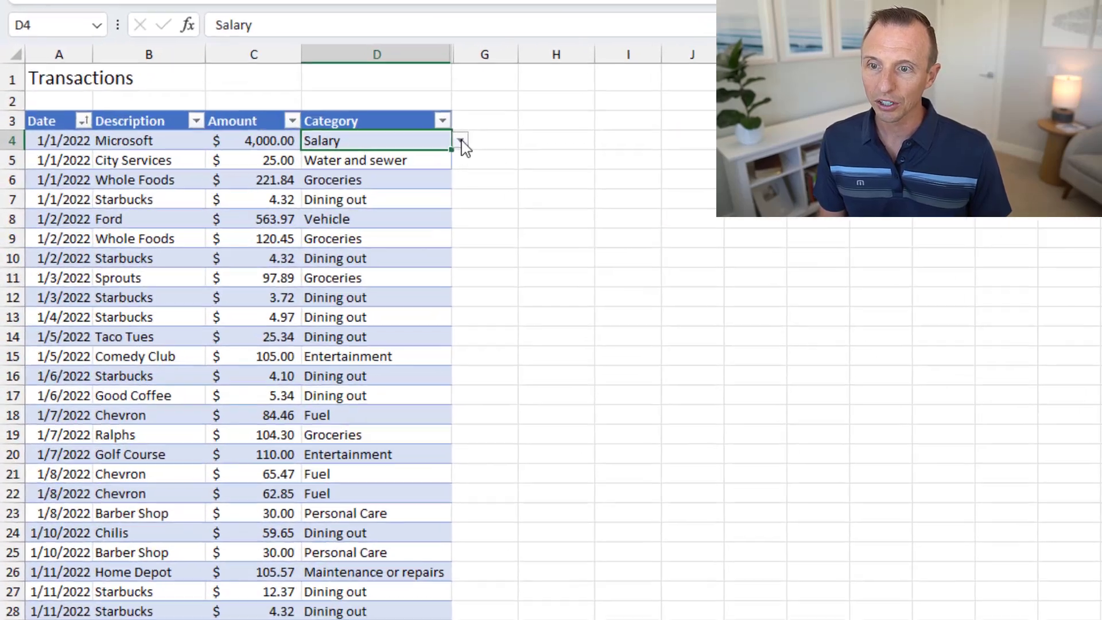
{"action": "left_click", "coordinate": [267, 181]}
{"action": "left_click_drag", "start_coordinate": [476, 175], "coordinate": [477, 271]}
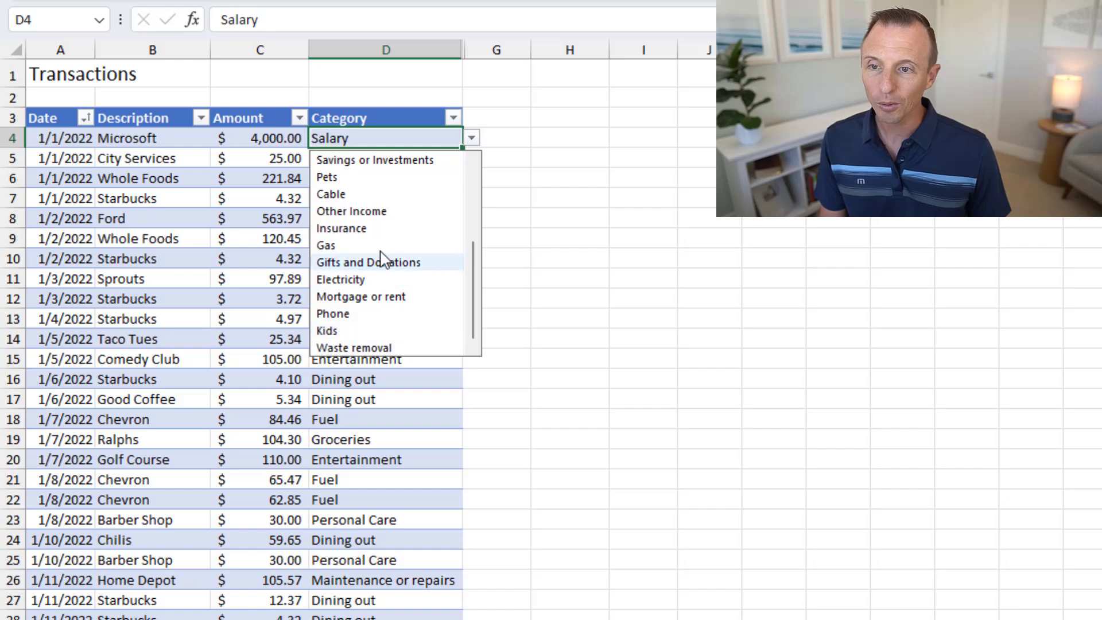
{"action": "left_click", "coordinate": [435, 137]}
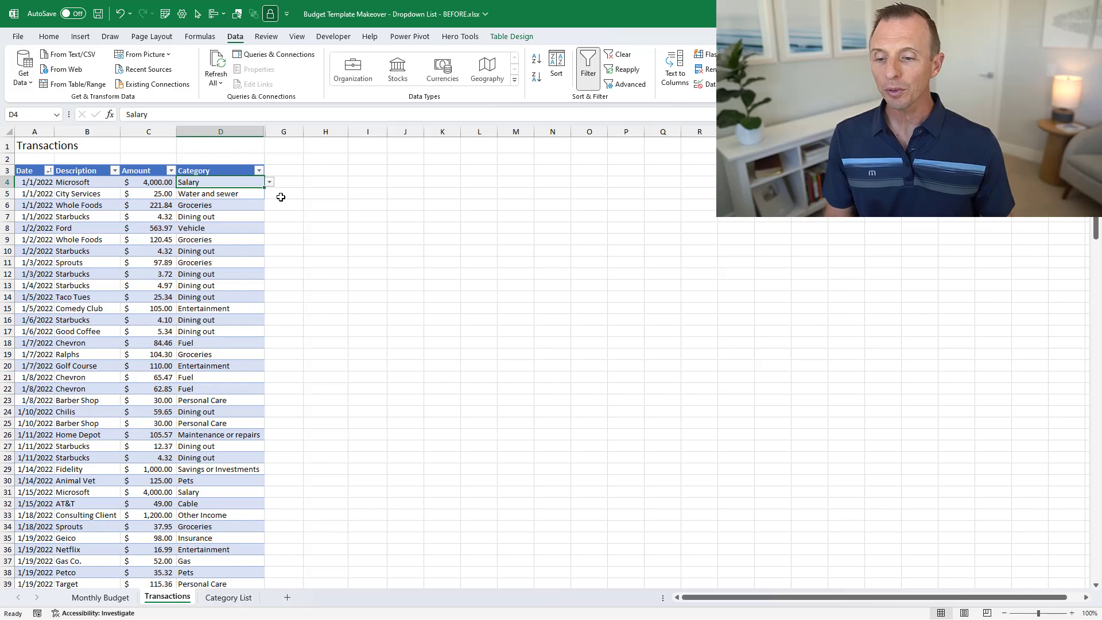
Step: Convert the category list in A1:A22 on the Category List sheet into a table with headers
{"action": "left_click", "coordinate": [228, 597]}
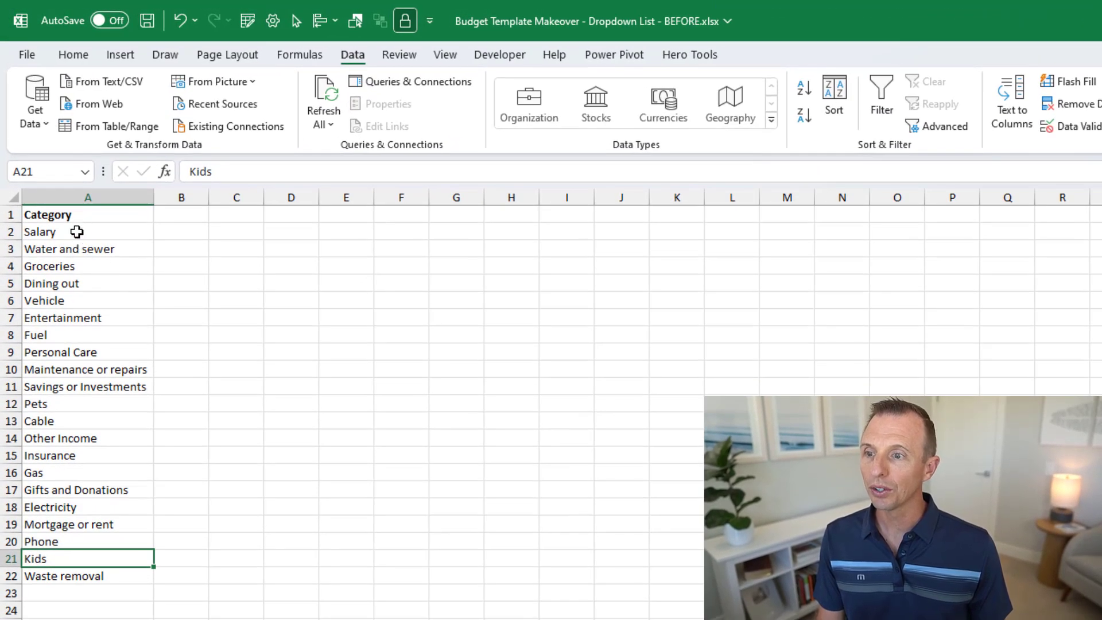
{"action": "left_click", "coordinate": [80, 216]}
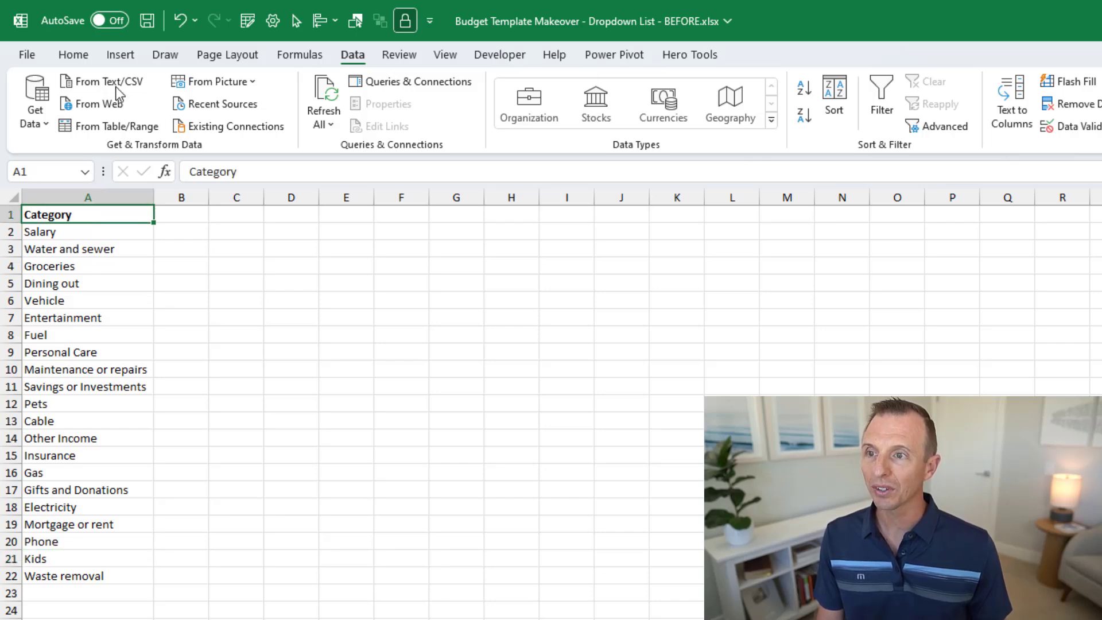
{"action": "left_click", "coordinate": [121, 56]}
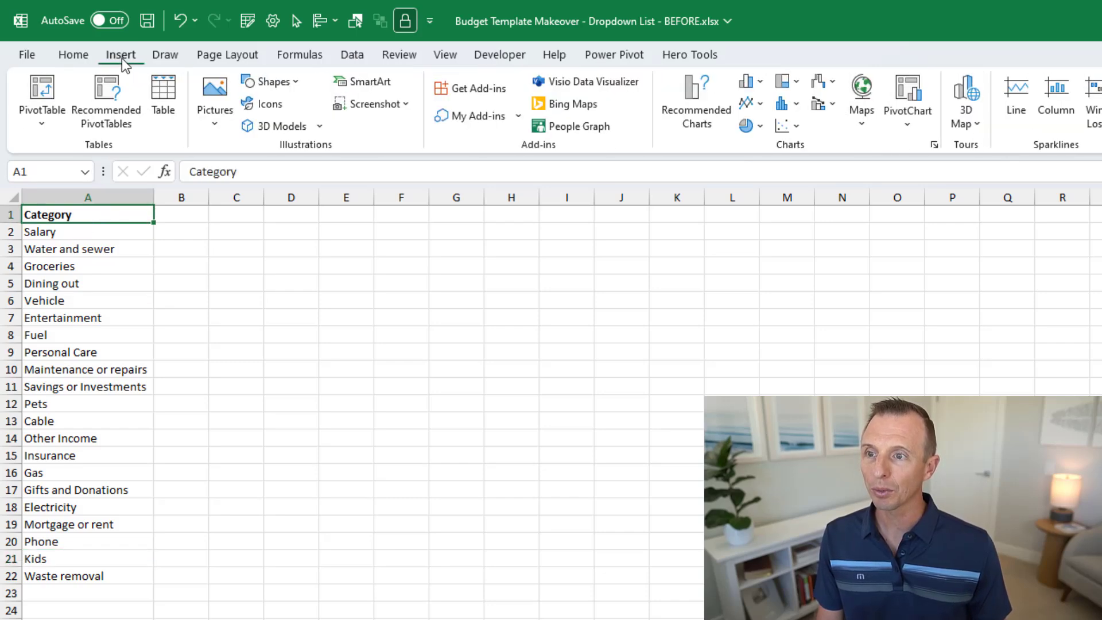
{"action": "left_click", "coordinate": [172, 103]}
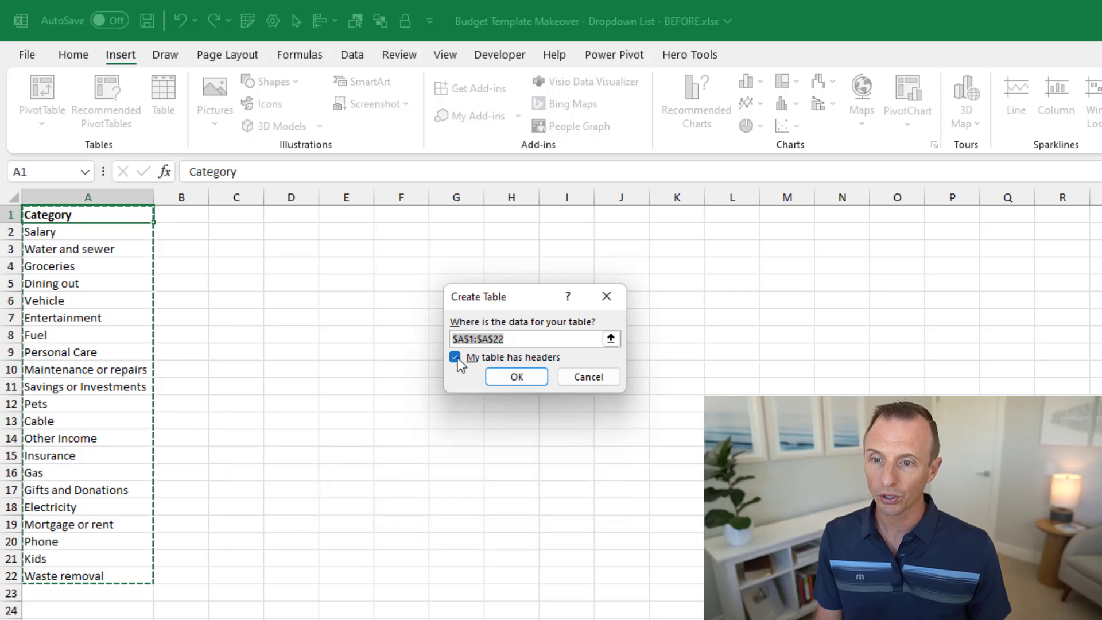
{"action": "left_click", "coordinate": [506, 378]}
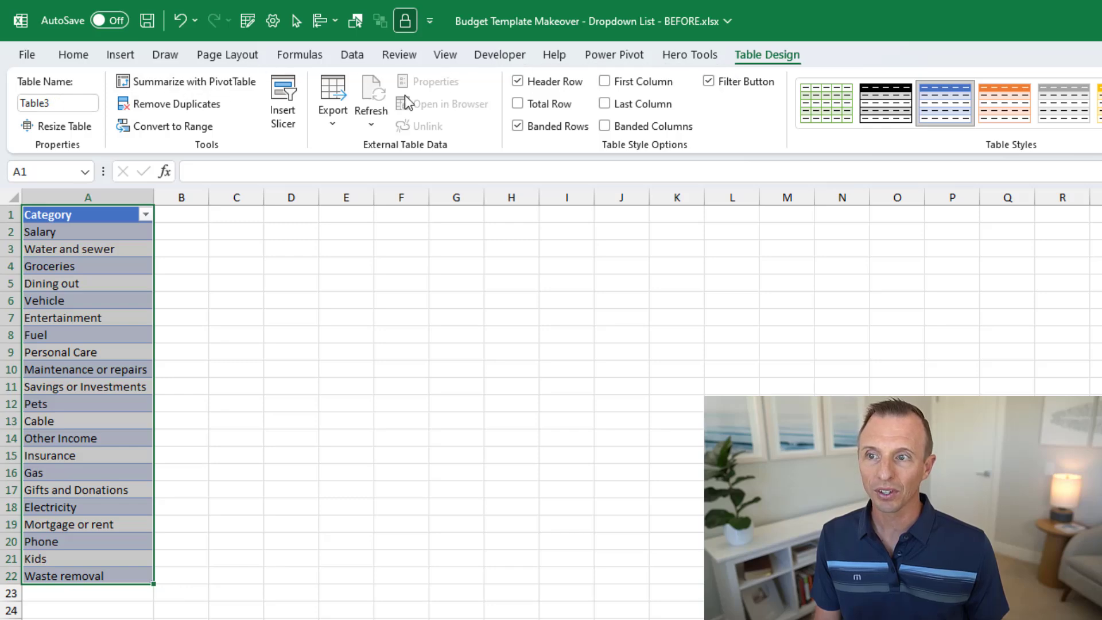
Step: Name the category table on the Category List sheet tblCategory
{"action": "left_click", "coordinate": [66, 104]}
{"action": "type", "text": "tbl"}
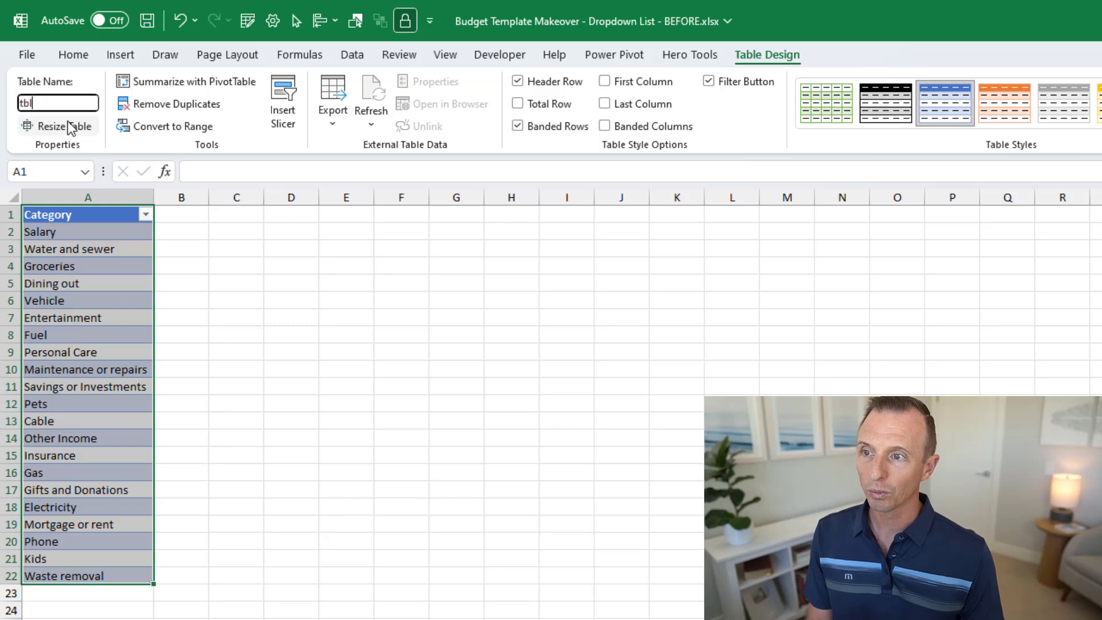
{"action": "type", "text": "Category"}
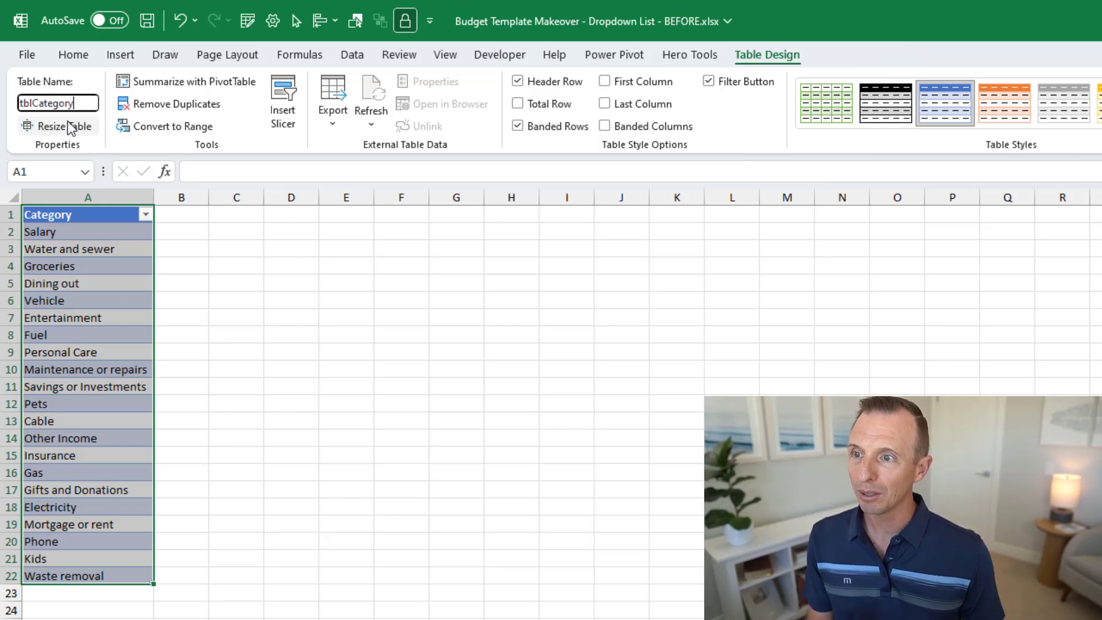
{"action": "key", "text": "Return"}
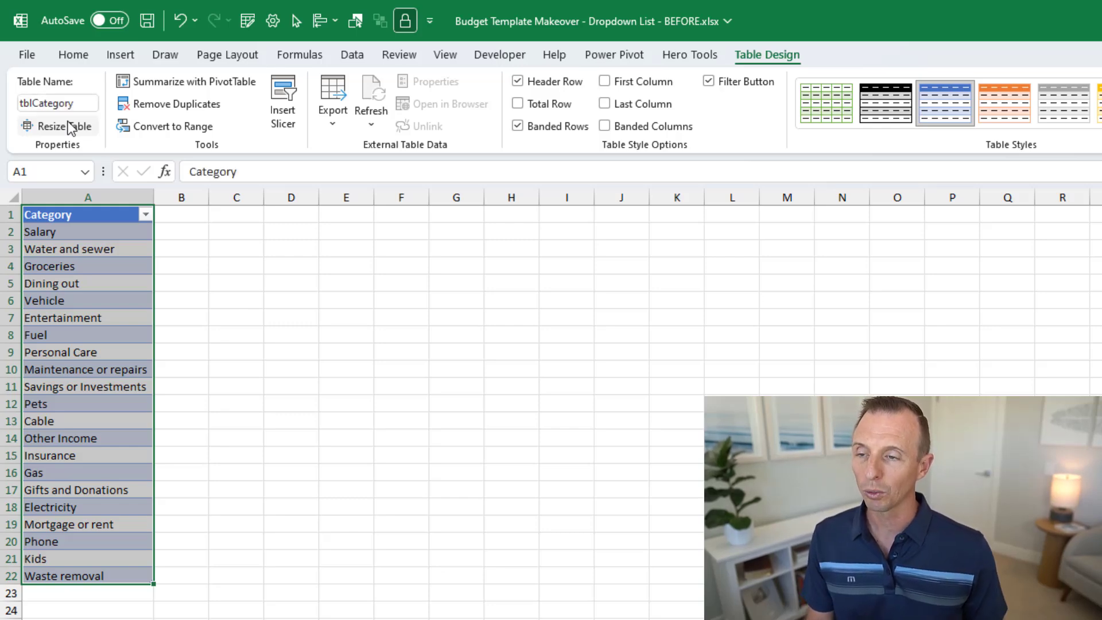
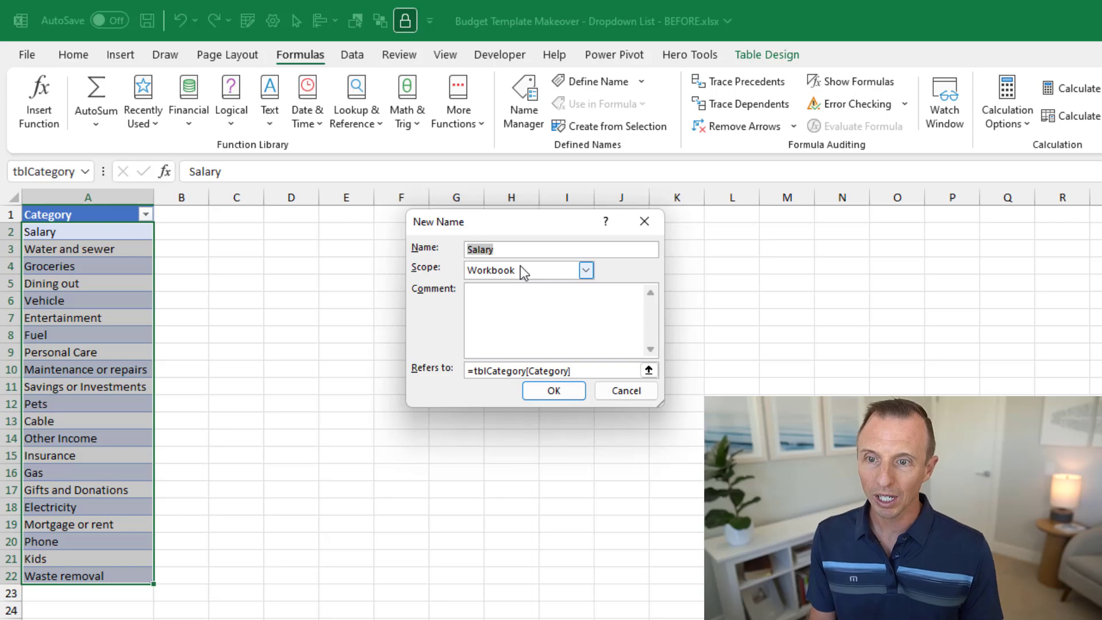
Step: Define the workbook-scoped name rngCategory for the table's category cells, referring to =tblCategory[Category]
{"action": "key", "text": "BackSpace"}
{"action": "type", "text": "rng"}
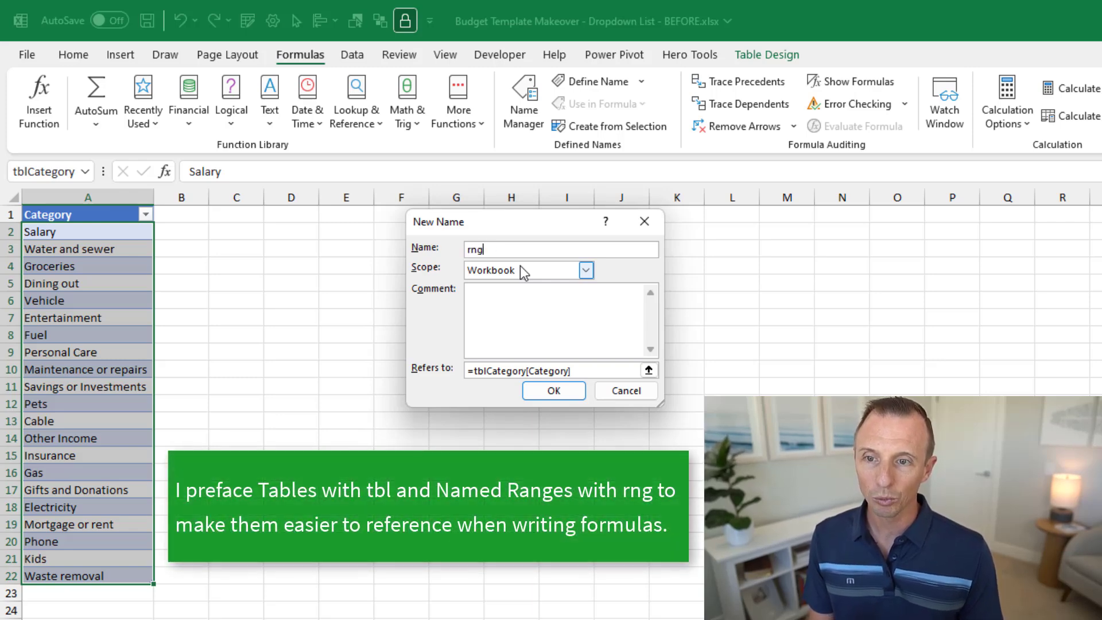
{"action": "type", "text": "Categor"}
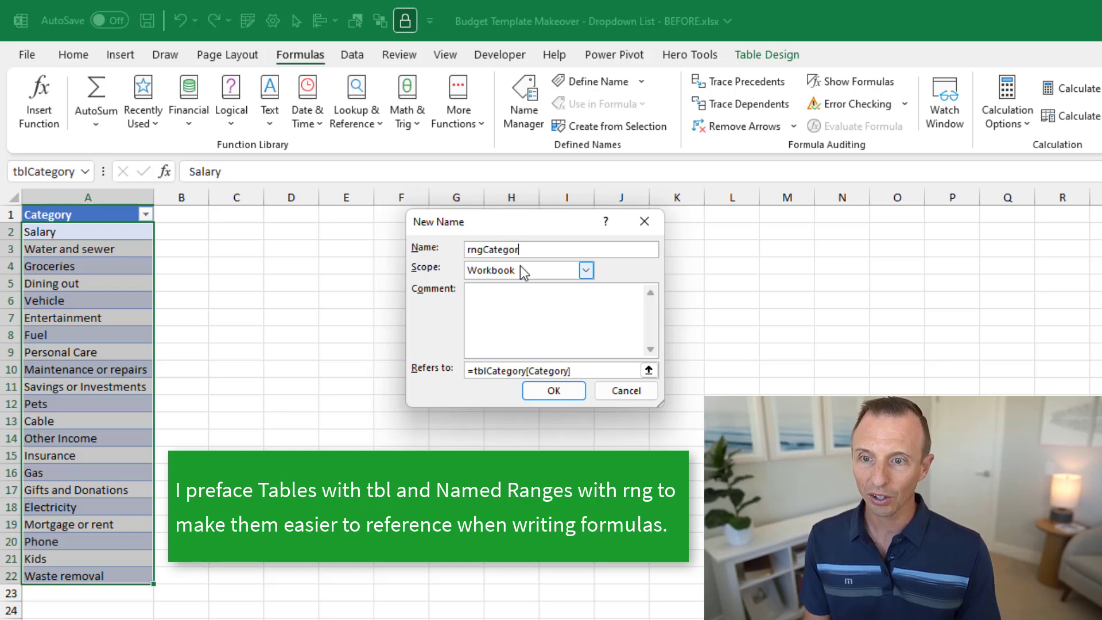
{"action": "type", "text": "y"}
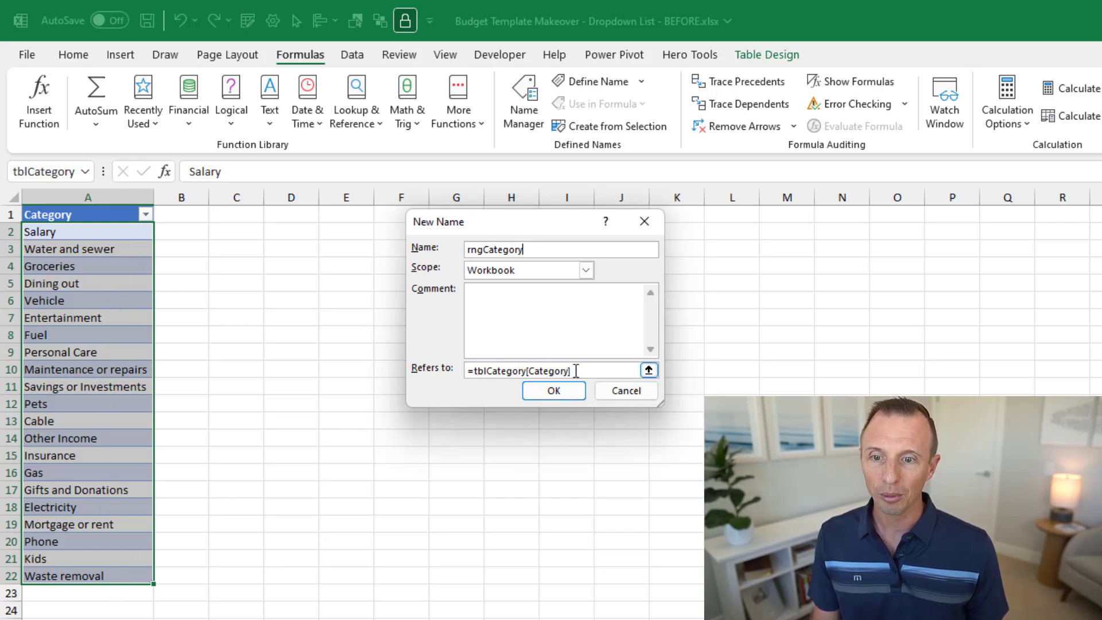
{"action": "left_click", "coordinate": [554, 392]}
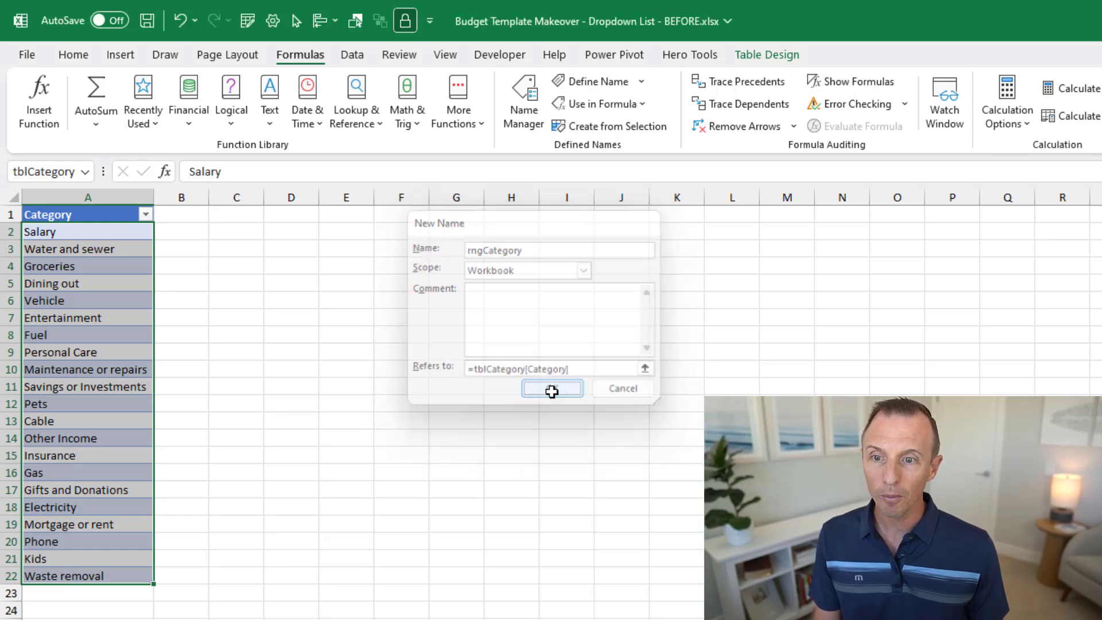
{"action": "left_click", "coordinate": [117, 236]}
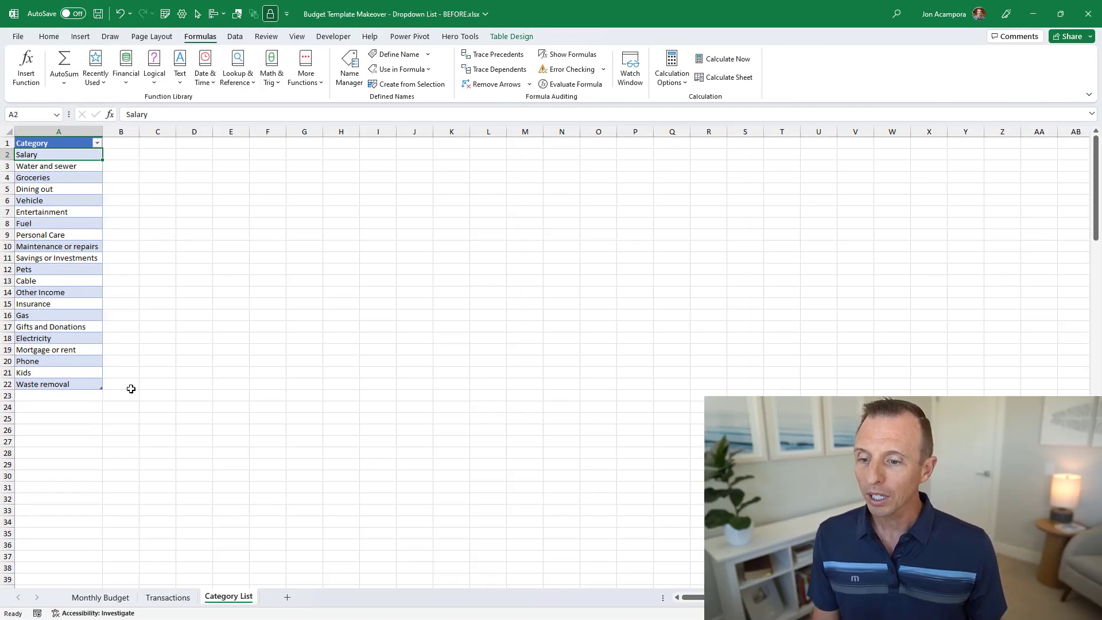
Step: Set the list validation source of D4 on the Transactions sheet to =rngCategory and open the cell's dropdown list
{"action": "left_click", "coordinate": [168, 598]}
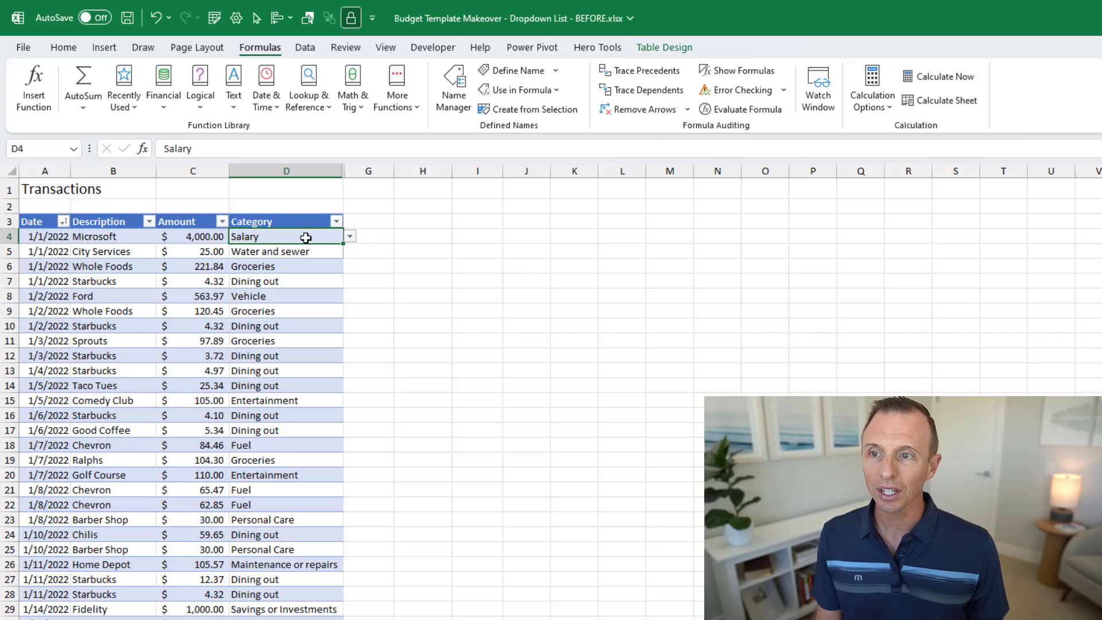
{"action": "left_click", "coordinate": [305, 47]}
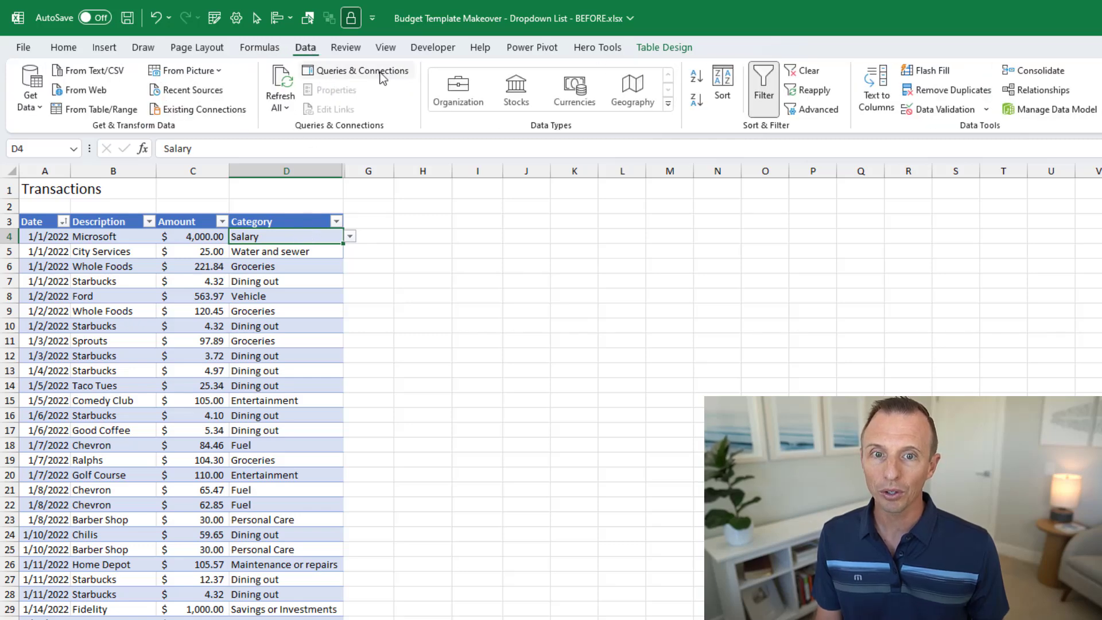
{"action": "left_click", "coordinate": [925, 114]}
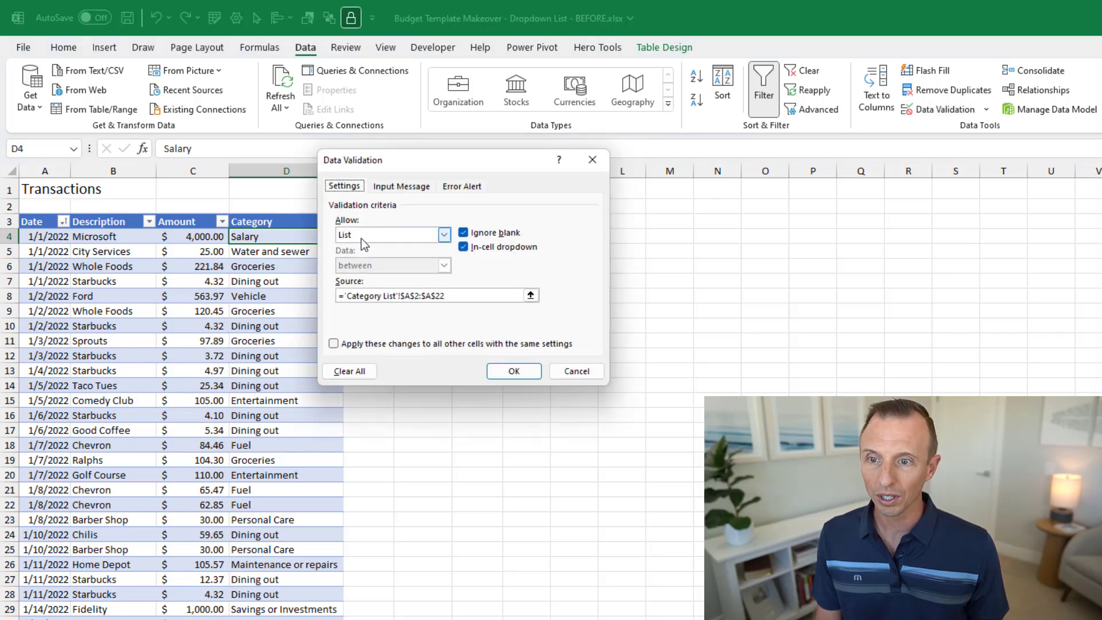
{"action": "left_click", "coordinate": [358, 296]}
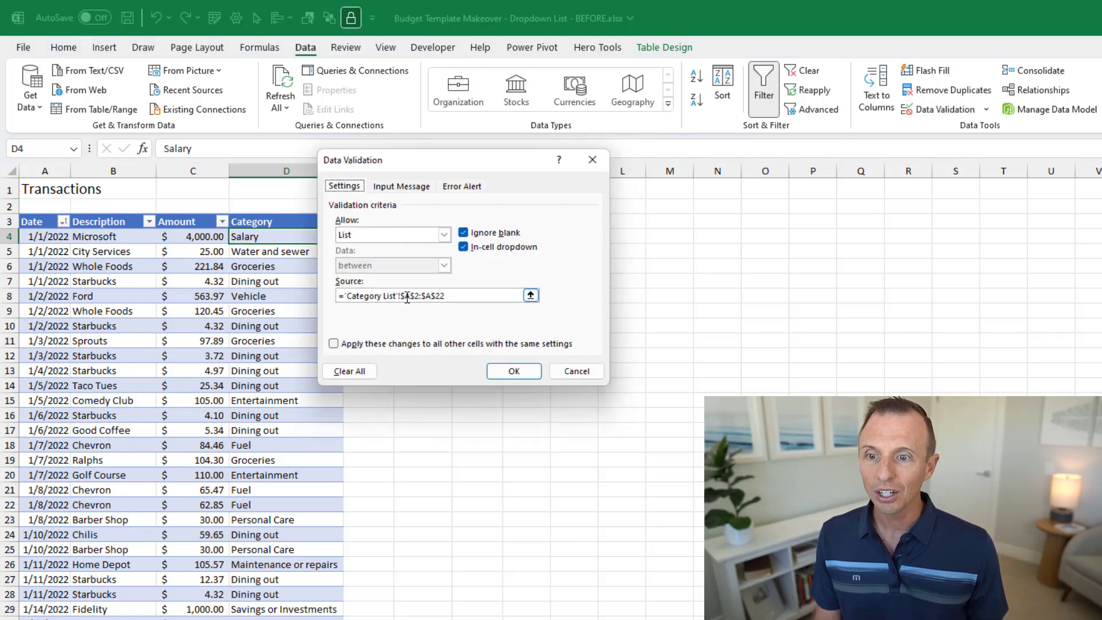
{"action": "left_click_drag", "start_coordinate": [451, 296], "coordinate": [346, 297]}
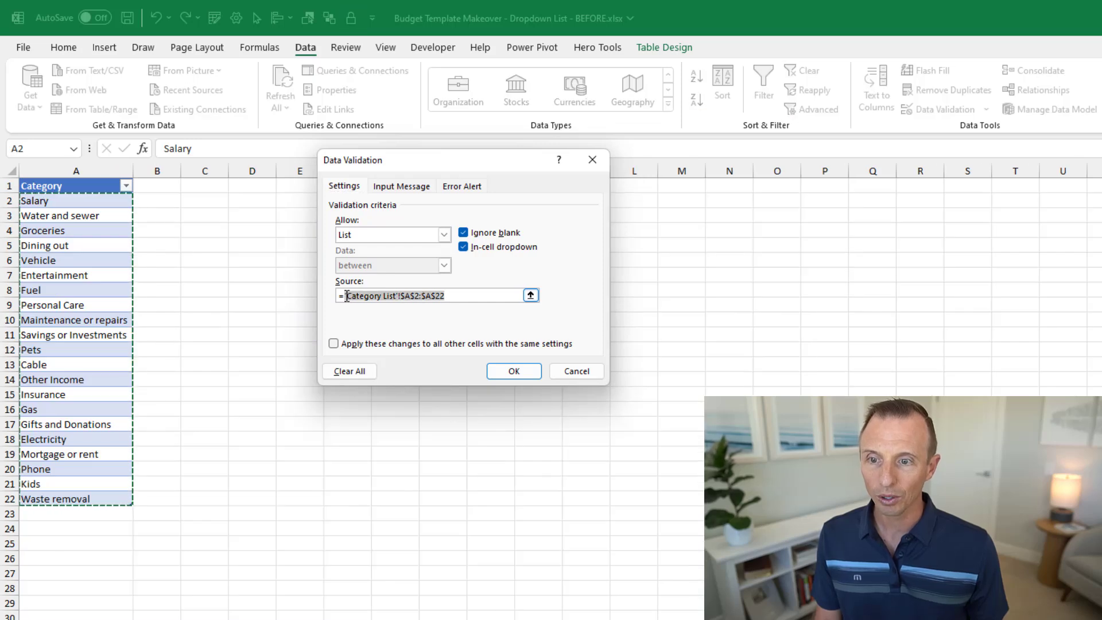
{"action": "key", "text": "BackSpace"}
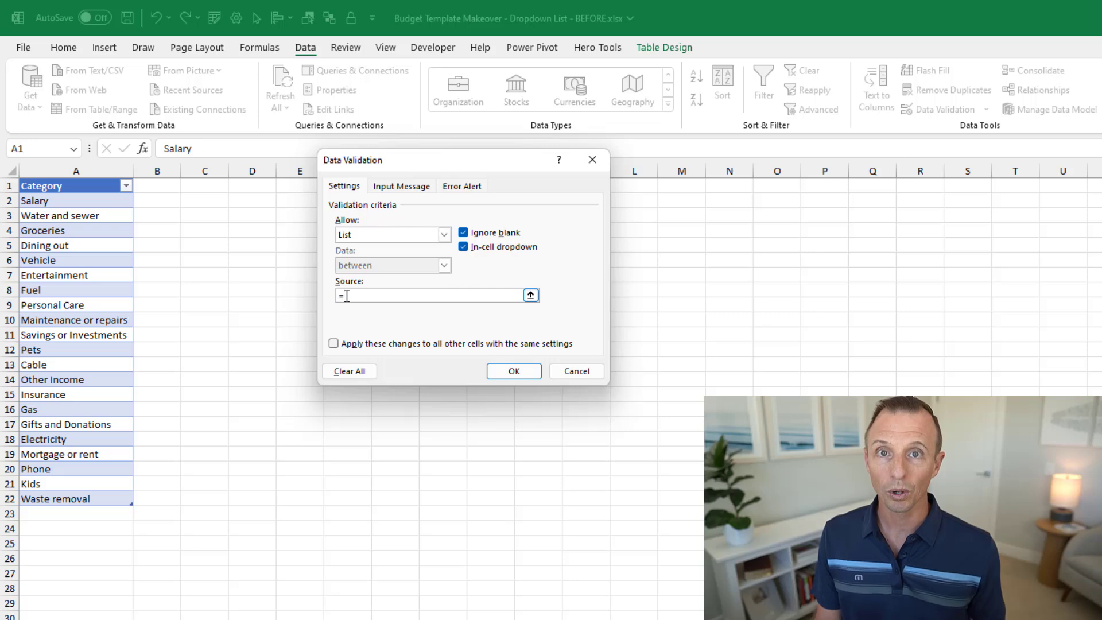
{"action": "key", "text": "F3"}
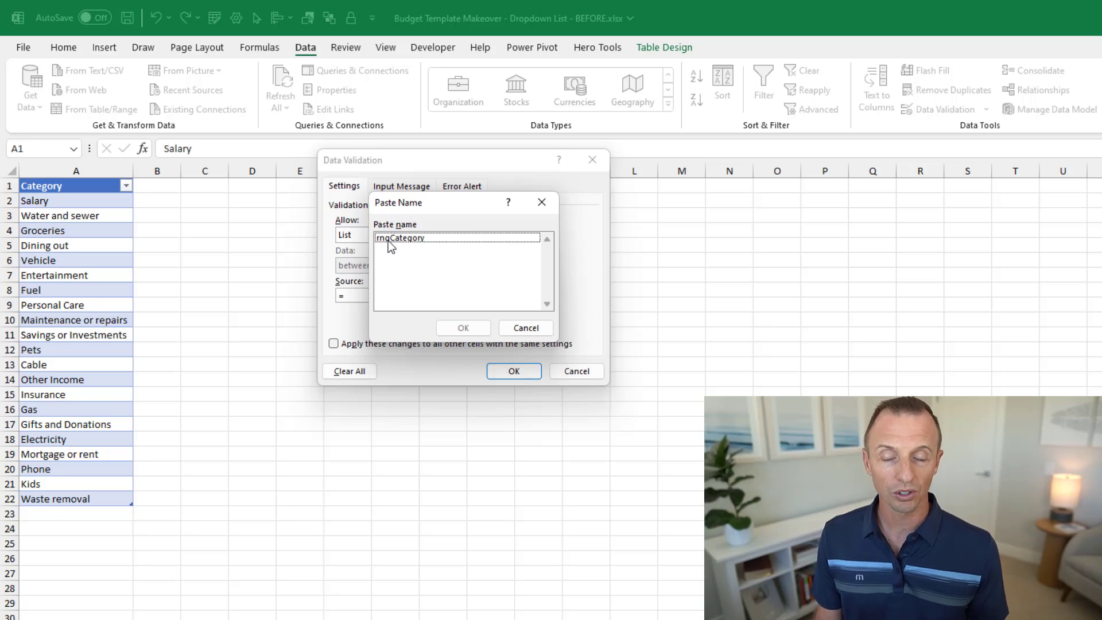
{"action": "left_click", "coordinate": [388, 239]}
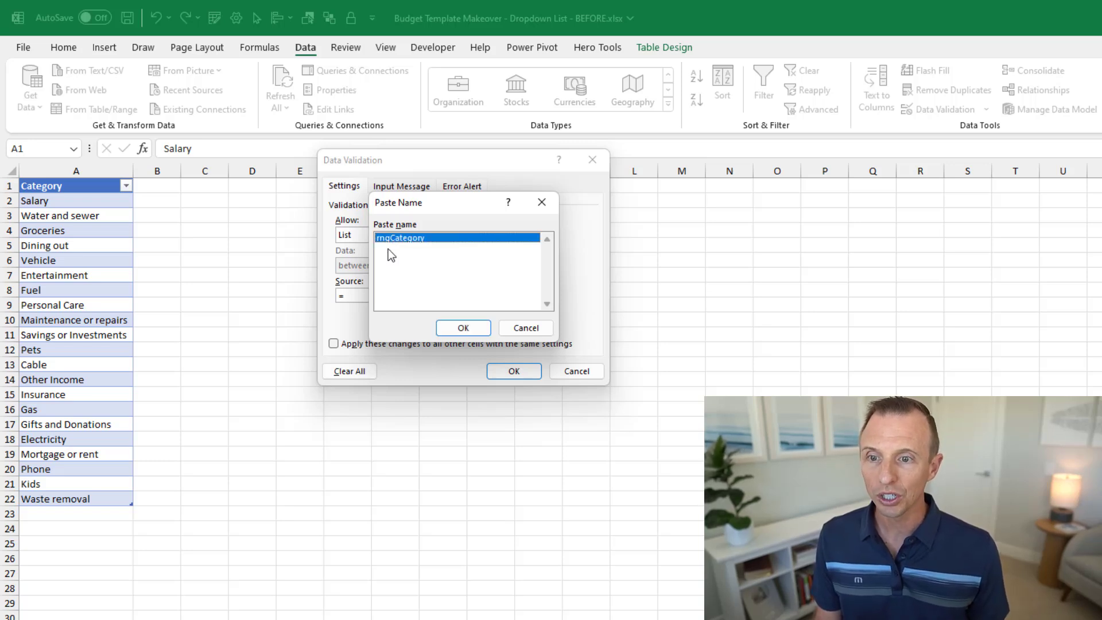
{"action": "left_click", "coordinate": [453, 328]}
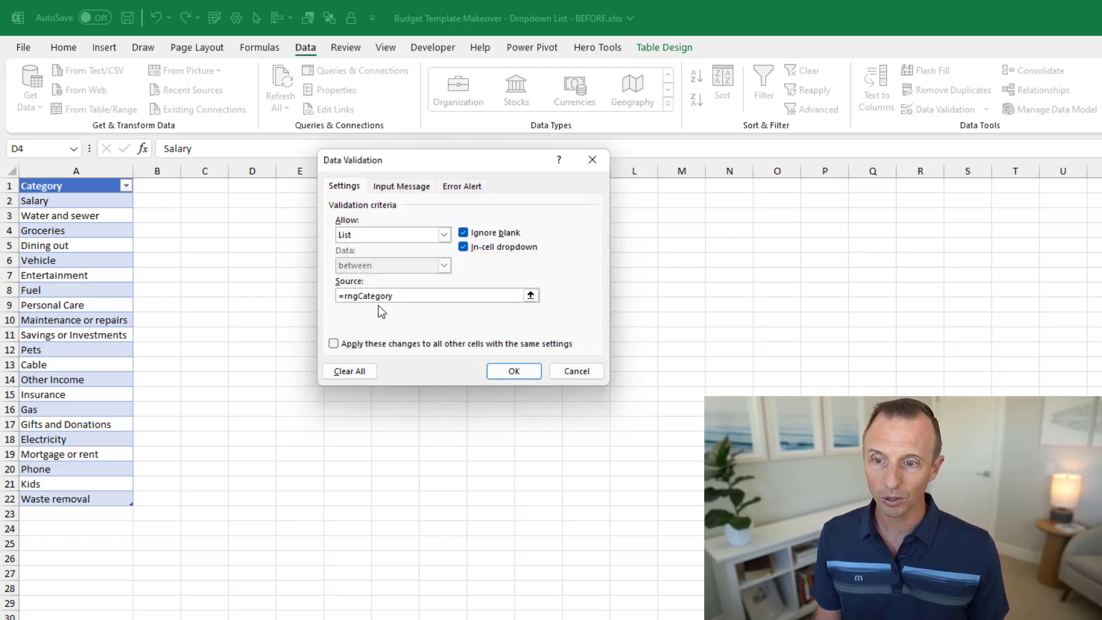
{"action": "left_click", "coordinate": [511, 372]}
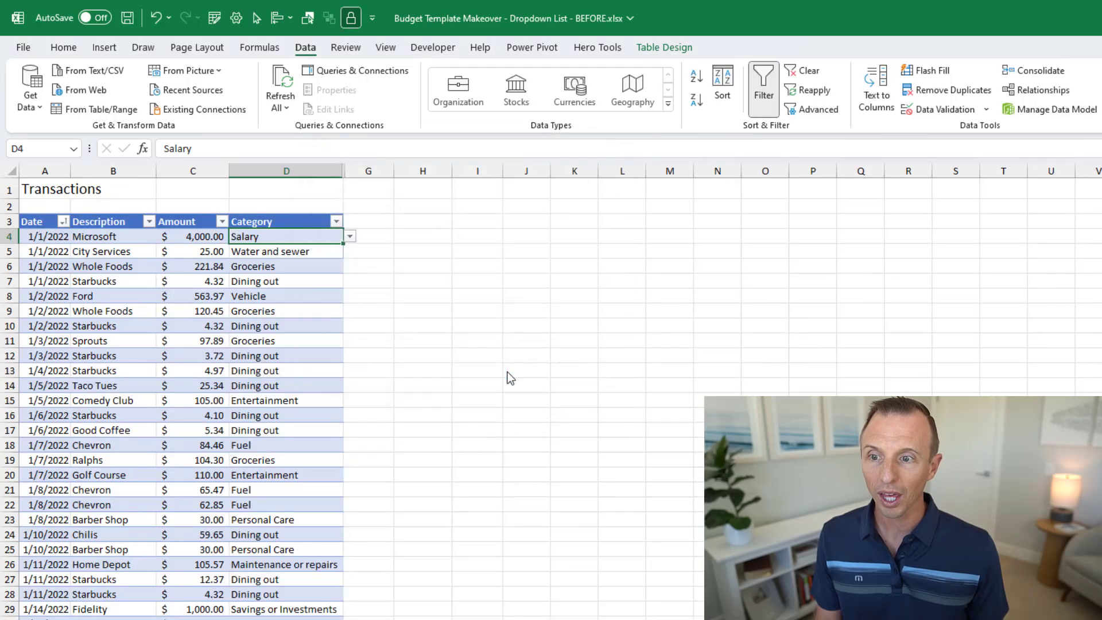
{"action": "left_click", "coordinate": [349, 238]}
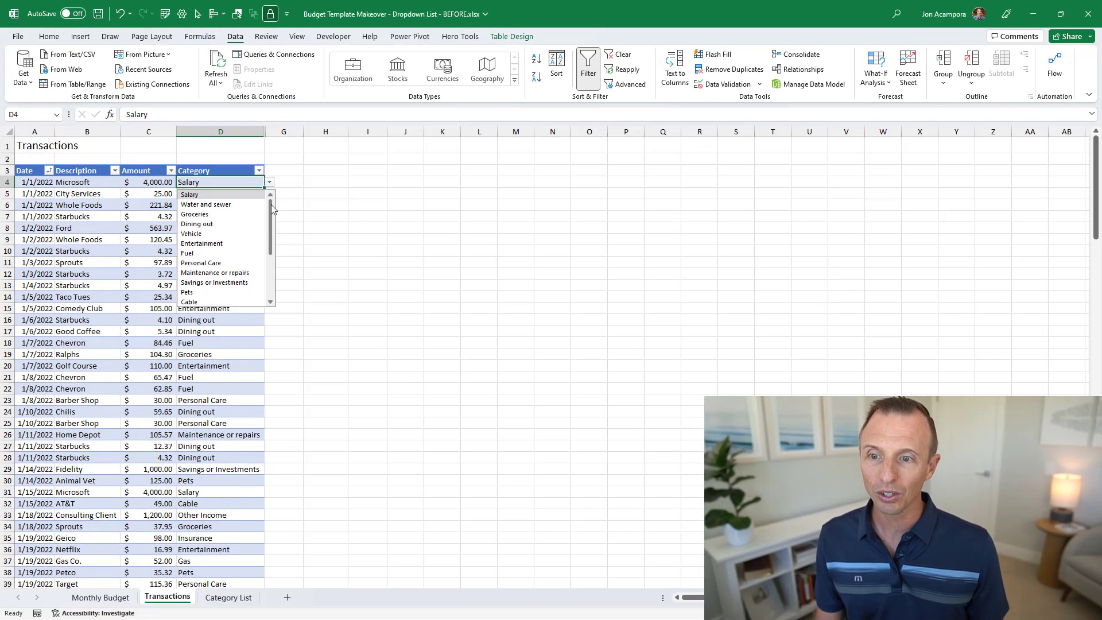
Step: Add Education as a new category in A23, directly below Waste removal on the Category List sheet
{"action": "left_click", "coordinate": [229, 600]}
{"action": "left_click", "coordinate": [55, 396]}
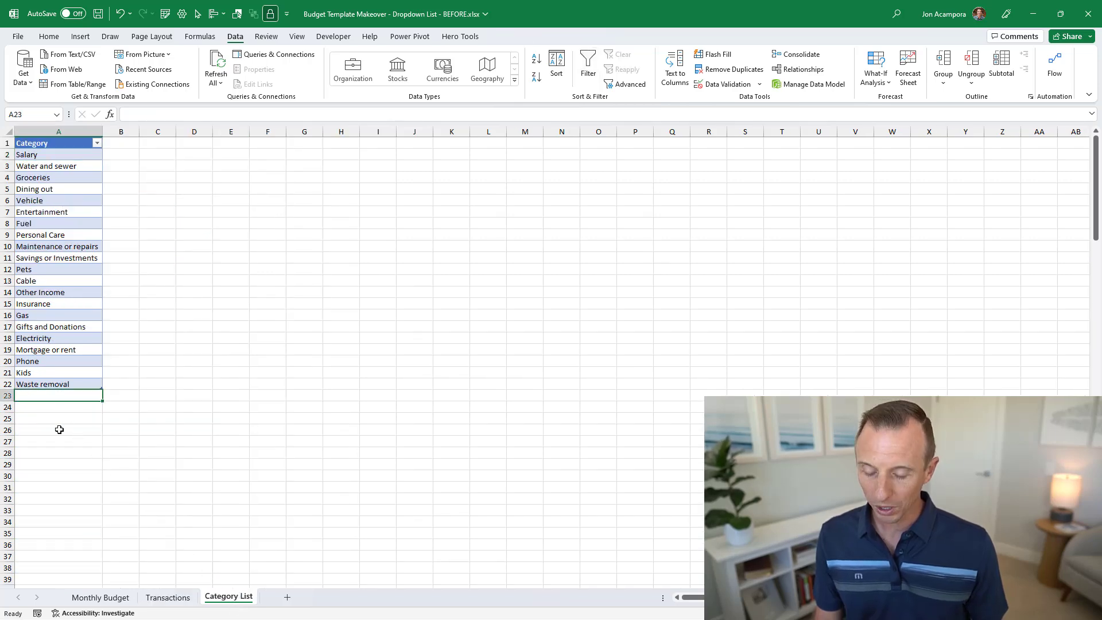
{"action": "type", "text": "Educta"}
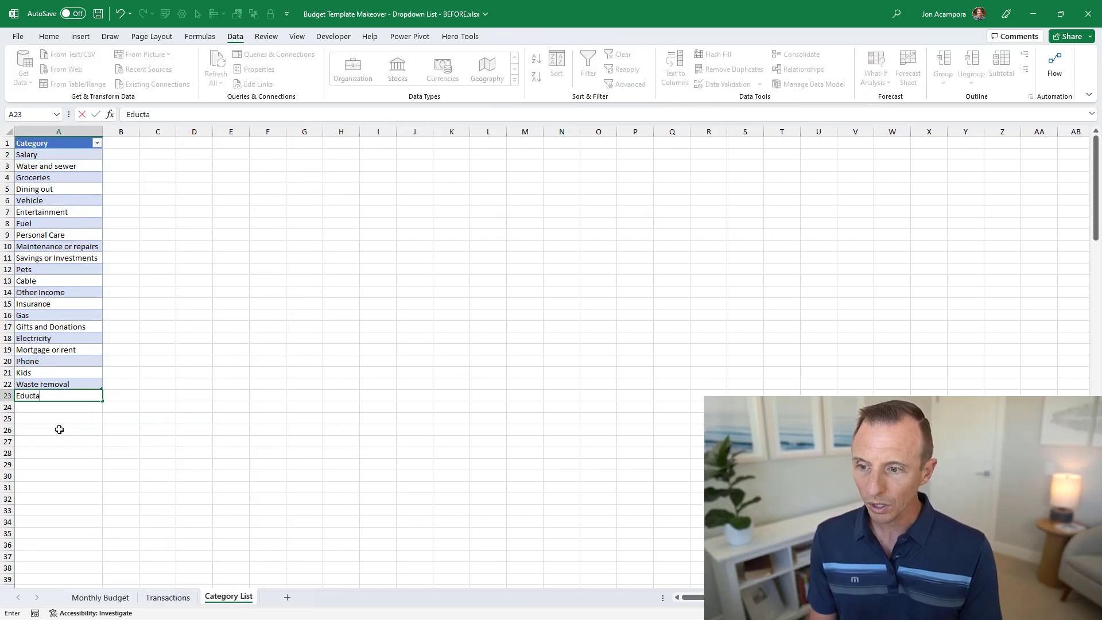
{"action": "type", "text": "t"}
{"action": "key", "text": "BackSpace"}
{"action": "key", "text": "BackSpace"}
{"action": "key", "text": "BackSpace"}
{"action": "type", "text": "ation"}
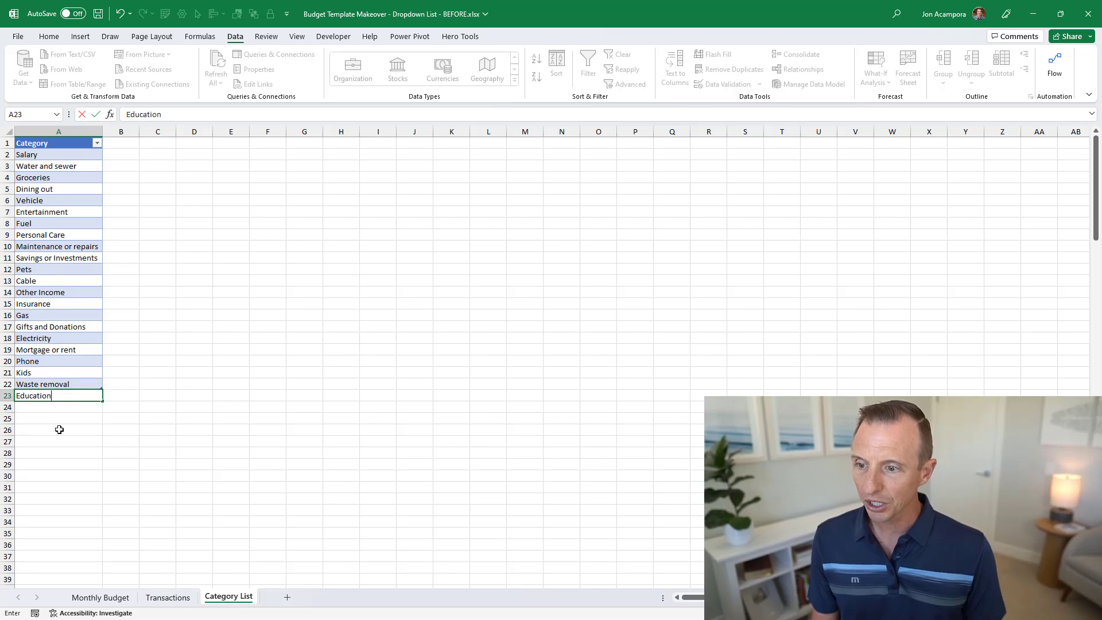
{"action": "key", "text": "Return"}
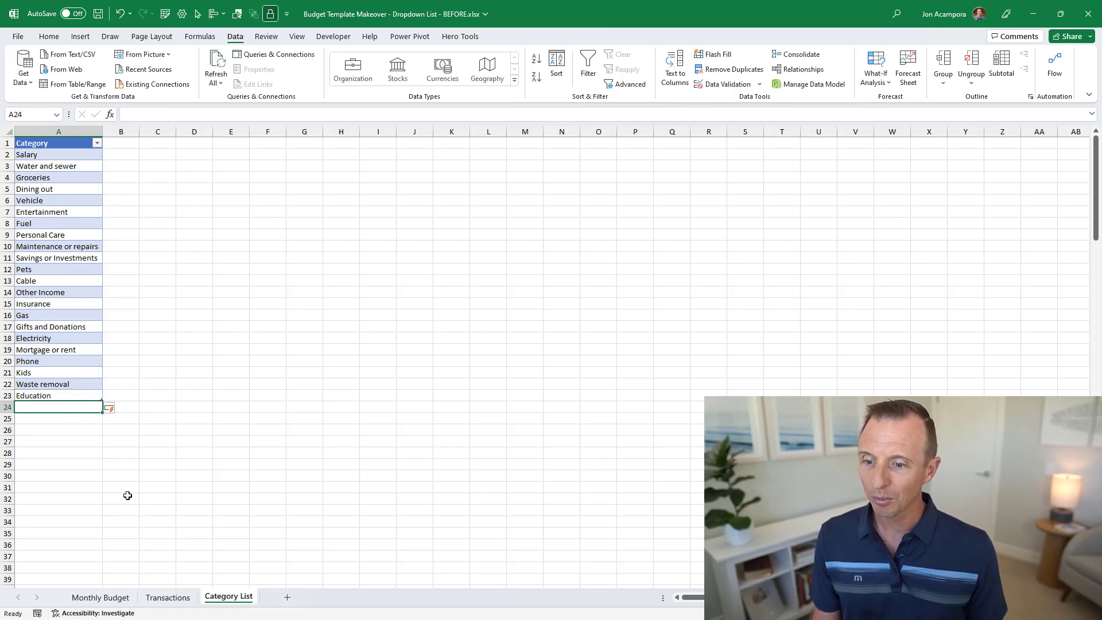
Step: Check the end of the D4 dropdown list on the Transactions sheet for Education and close the list
{"action": "left_click", "coordinate": [160, 597]}
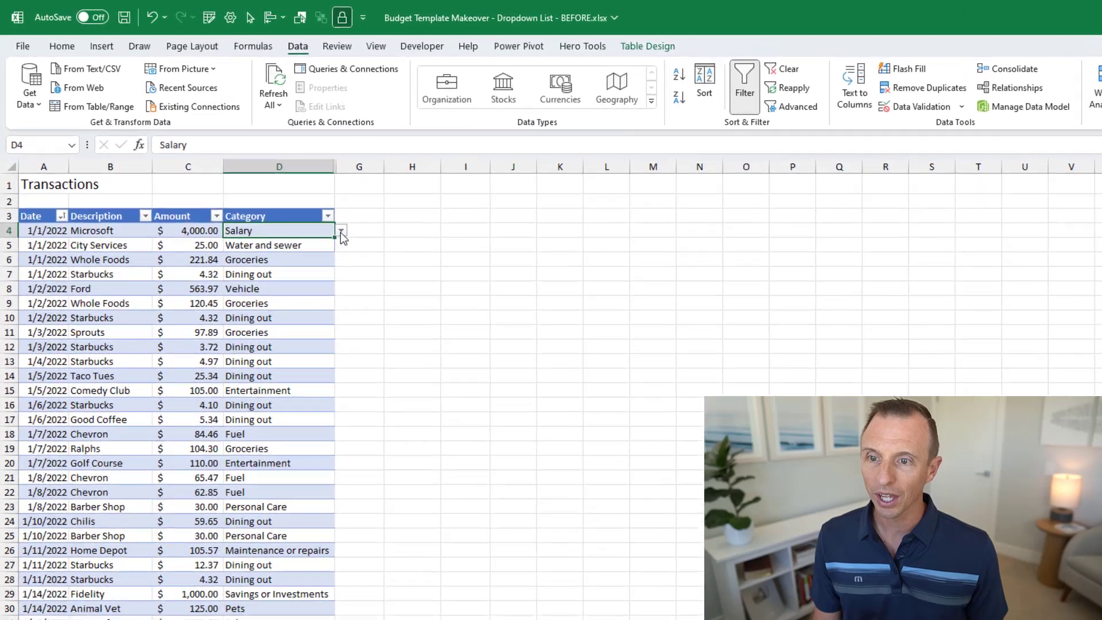
{"action": "left_click", "coordinate": [269, 182]}
{"action": "left_click_drag", "start_coordinate": [353, 257], "coordinate": [356, 332]}
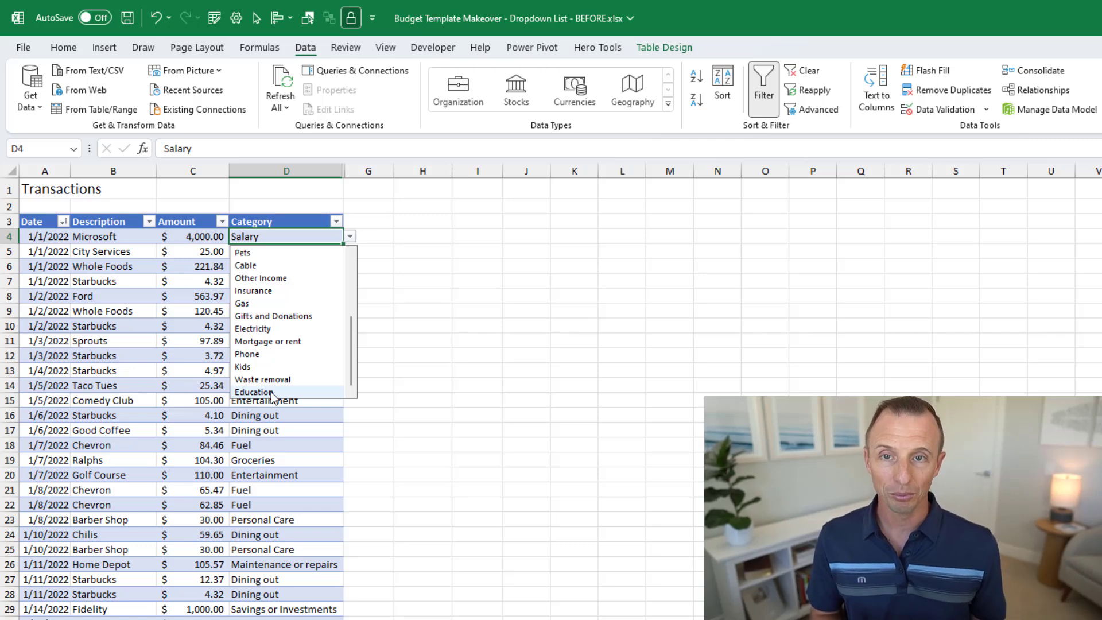
{"action": "left_click", "coordinate": [298, 236]}
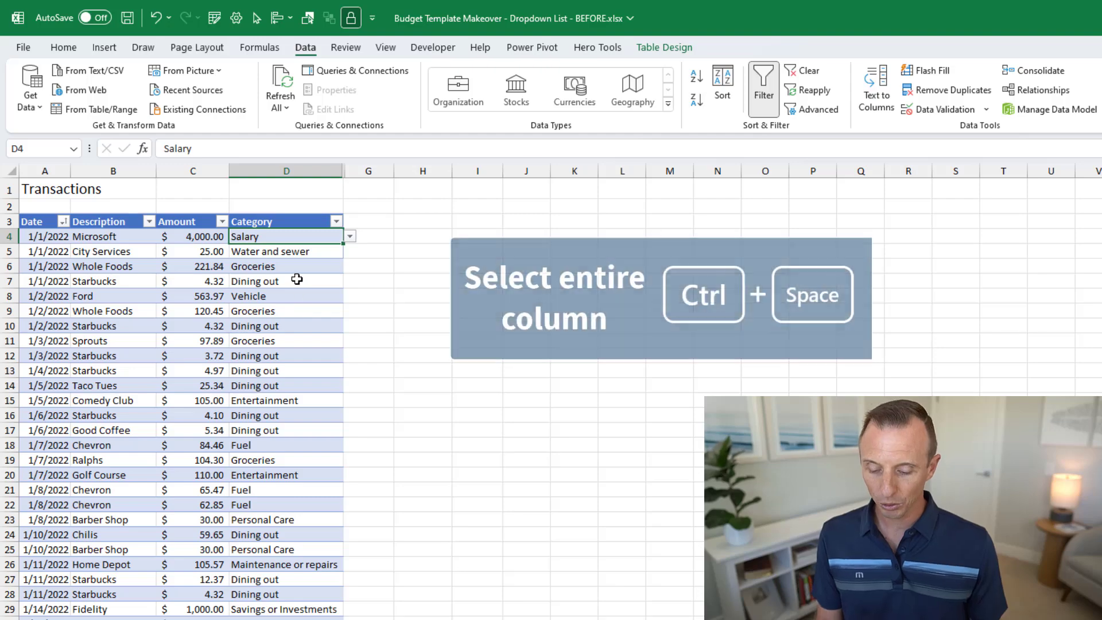
Step: Extend D4's list validation with source =rngCategory to the whole Category column of the transactions table
{"action": "key", "text": "ctrl+space"}
{"action": "scroll", "coordinate": [295, 280], "scroll_direction": "down", "scroll_amount": 20}
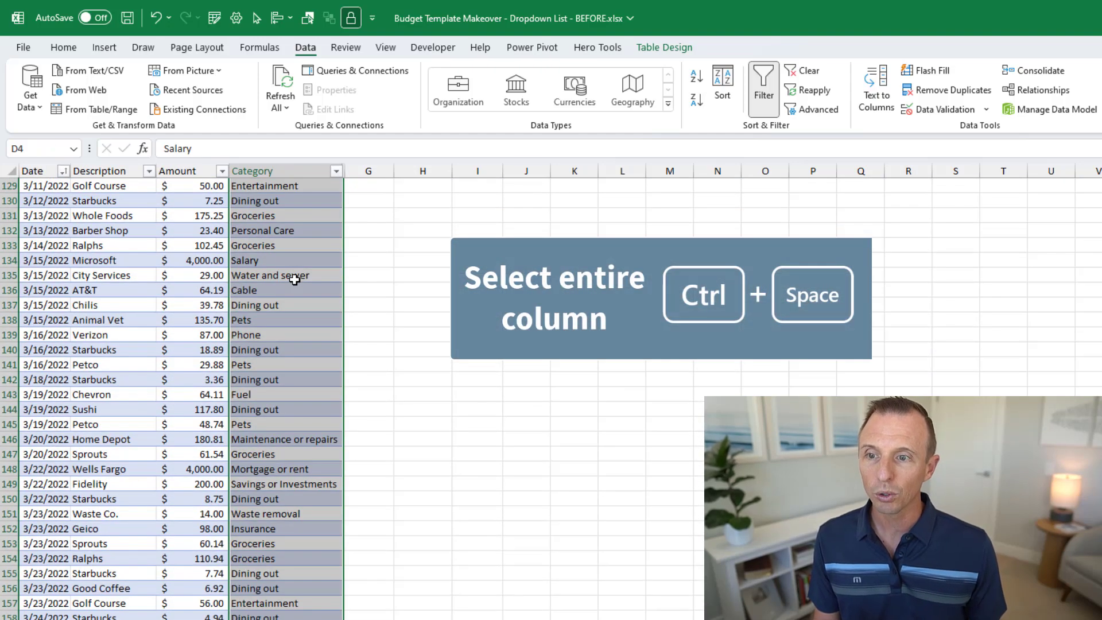
{"action": "scroll", "coordinate": [293, 290], "scroll_direction": "up", "scroll_amount": 20}
{"action": "scroll", "coordinate": [292, 297], "scroll_direction": "up", "scroll_amount": 6}
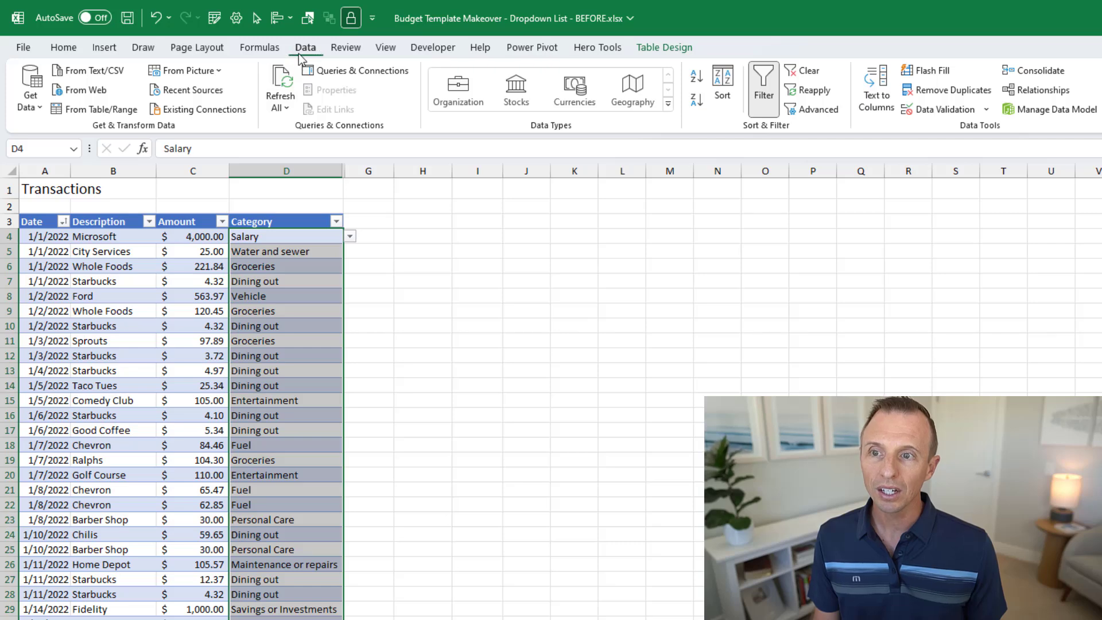
{"action": "left_click", "coordinate": [925, 109]}
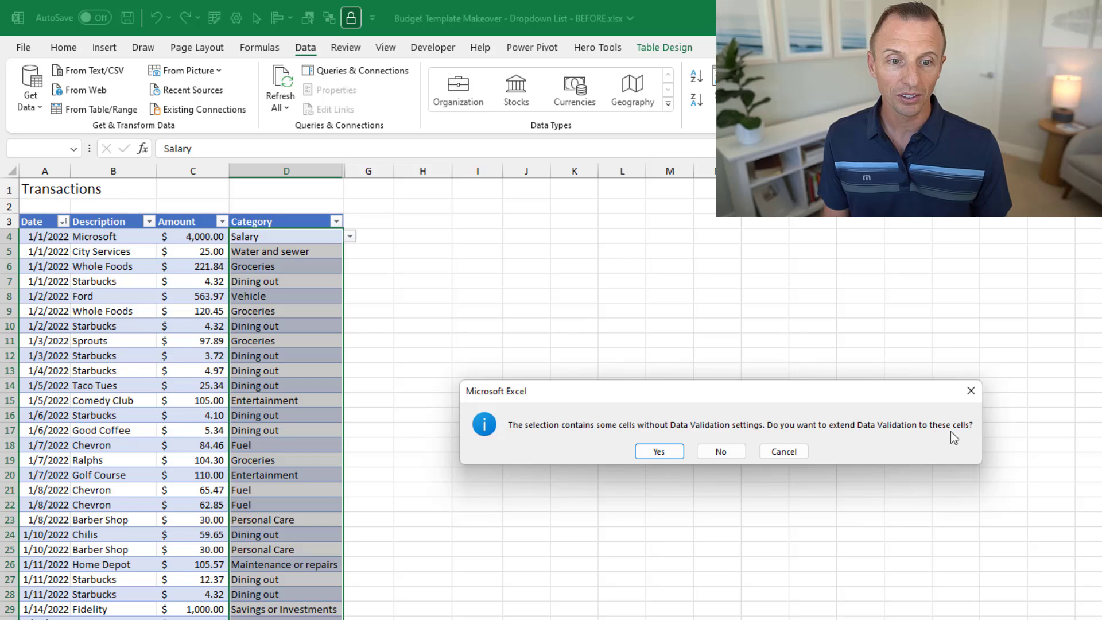
{"action": "left_click", "coordinate": [660, 452]}
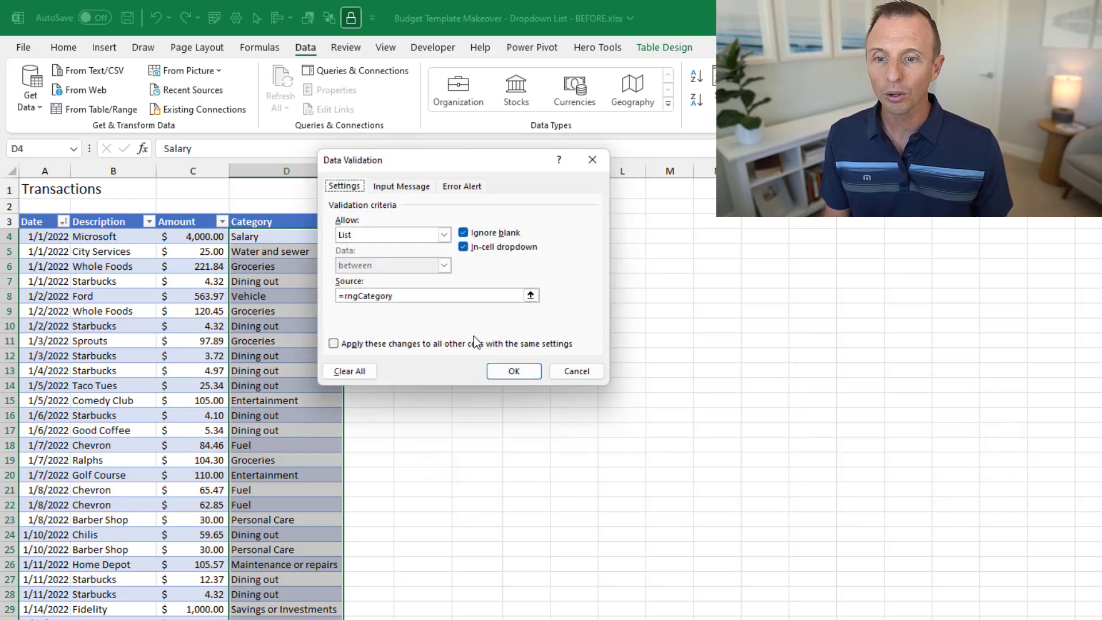
{"action": "left_click", "coordinate": [504, 373]}
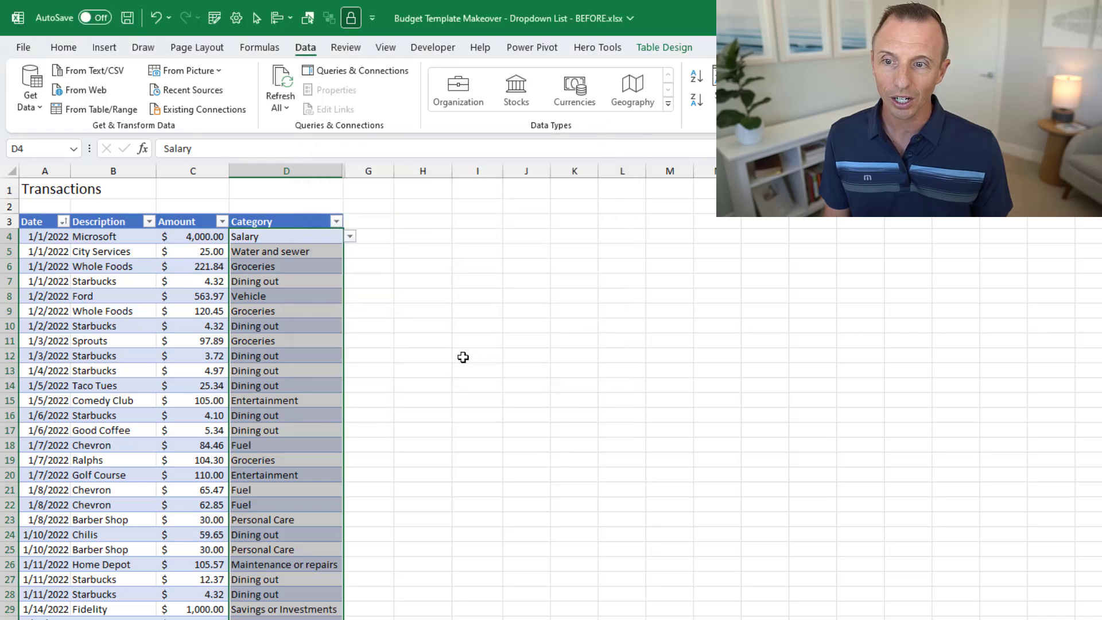
Step: Check Category cells D5 and D6 for the dropdown, viewing the list in D6 and closing it
{"action": "left_click", "coordinate": [307, 251]}
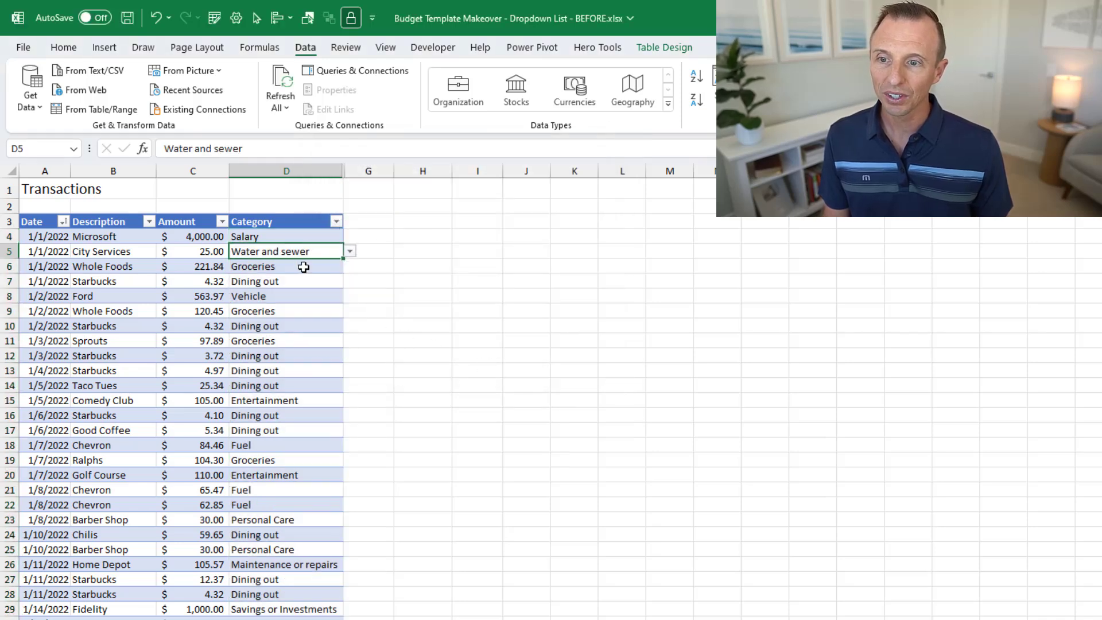
{"action": "left_click", "coordinate": [303, 267]}
{"action": "left_click", "coordinate": [349, 267]}
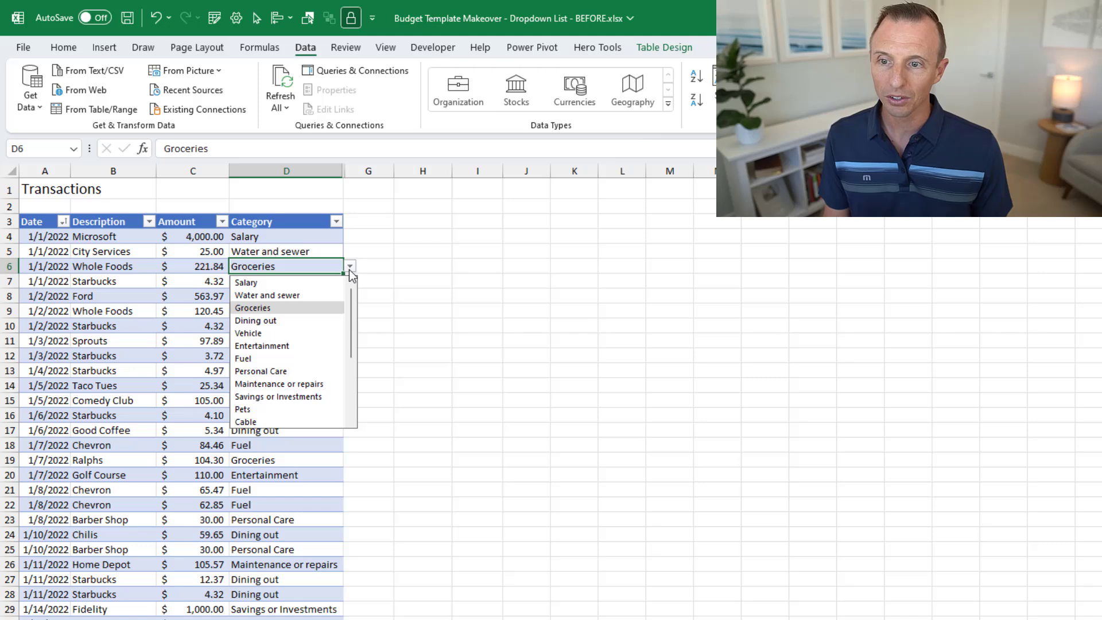
{"action": "left_click", "coordinate": [312, 265]}
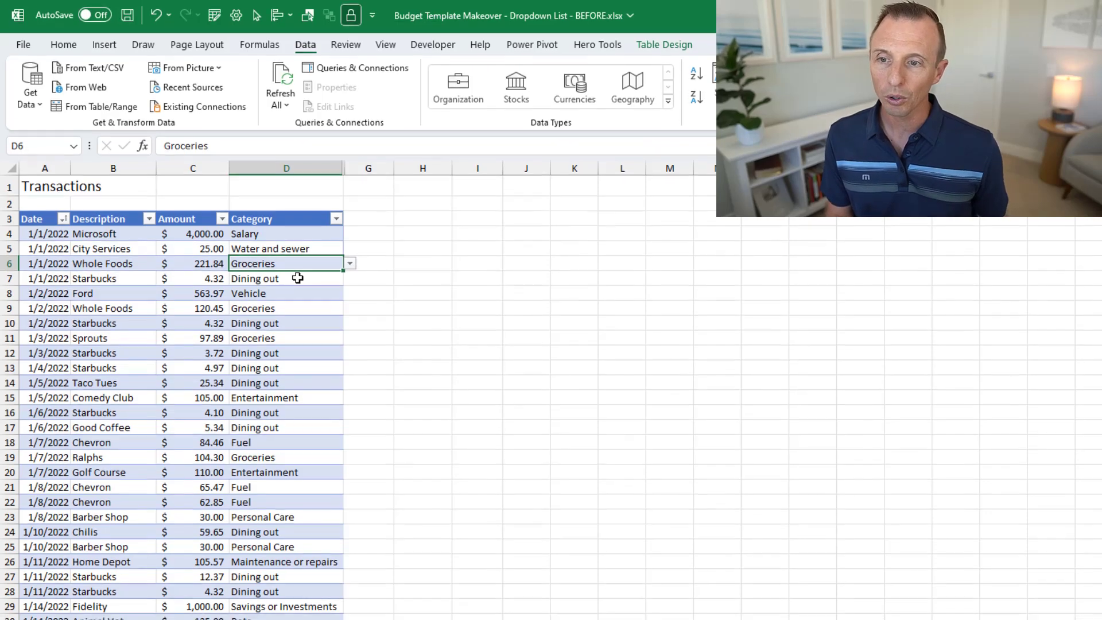
Step: Add a new row at the end of the transactions table by entering the date 3/28/22 in A168
{"action": "key", "text": "ctrl+Down"}
{"action": "scroll", "coordinate": [295, 281], "scroll_direction": "down", "scroll_amount": 3}
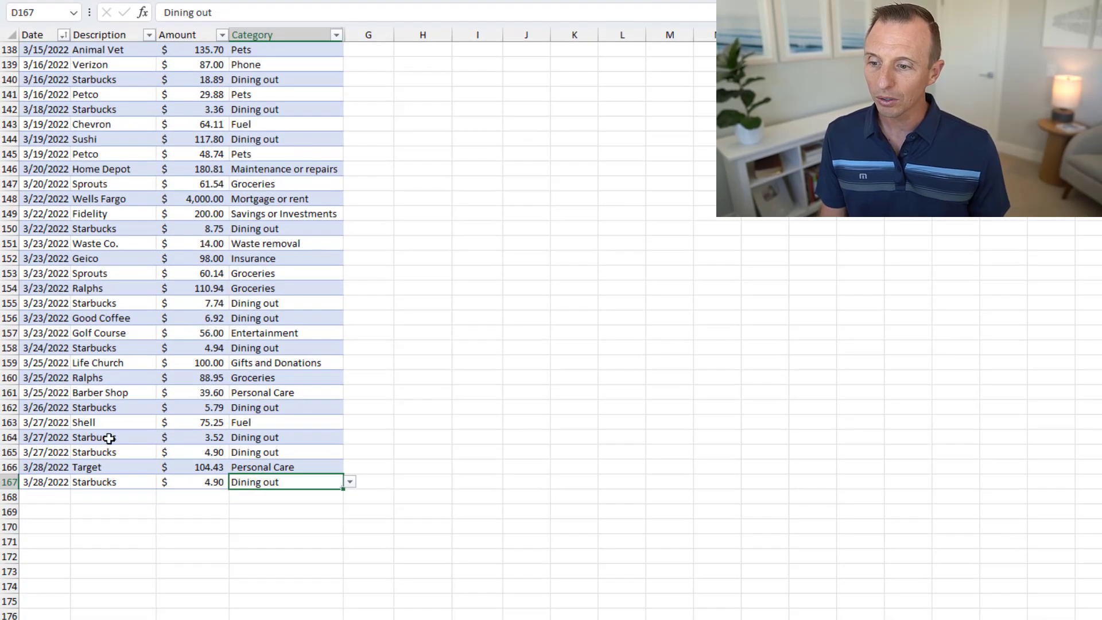
{"action": "left_click", "coordinate": [43, 495]}
{"action": "type", "text": "3/28/22"}
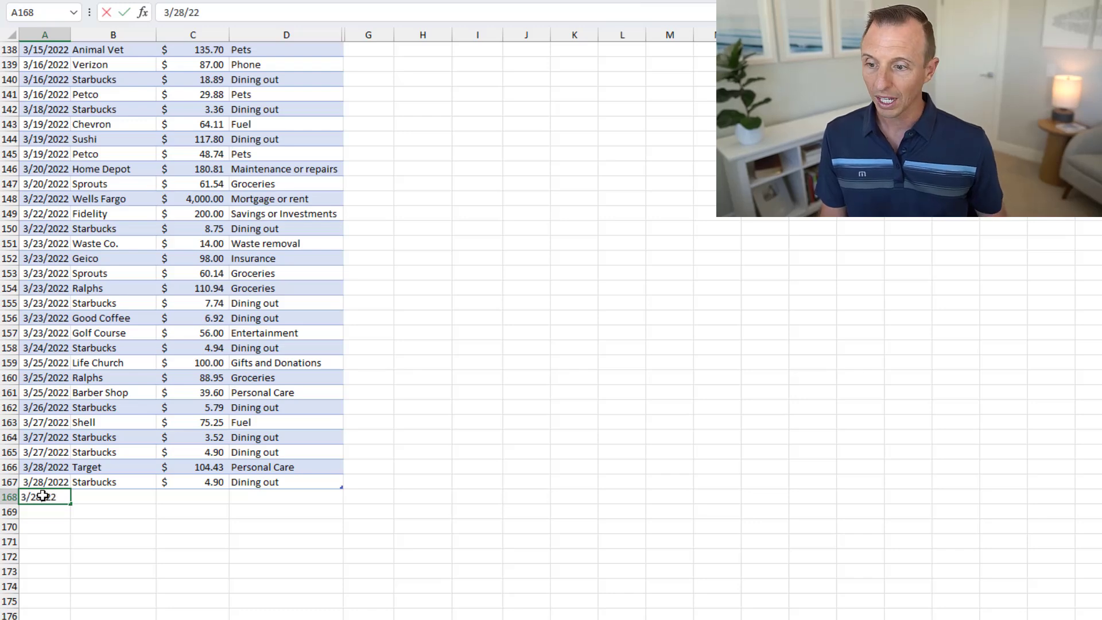
{"action": "key", "text": "Return"}
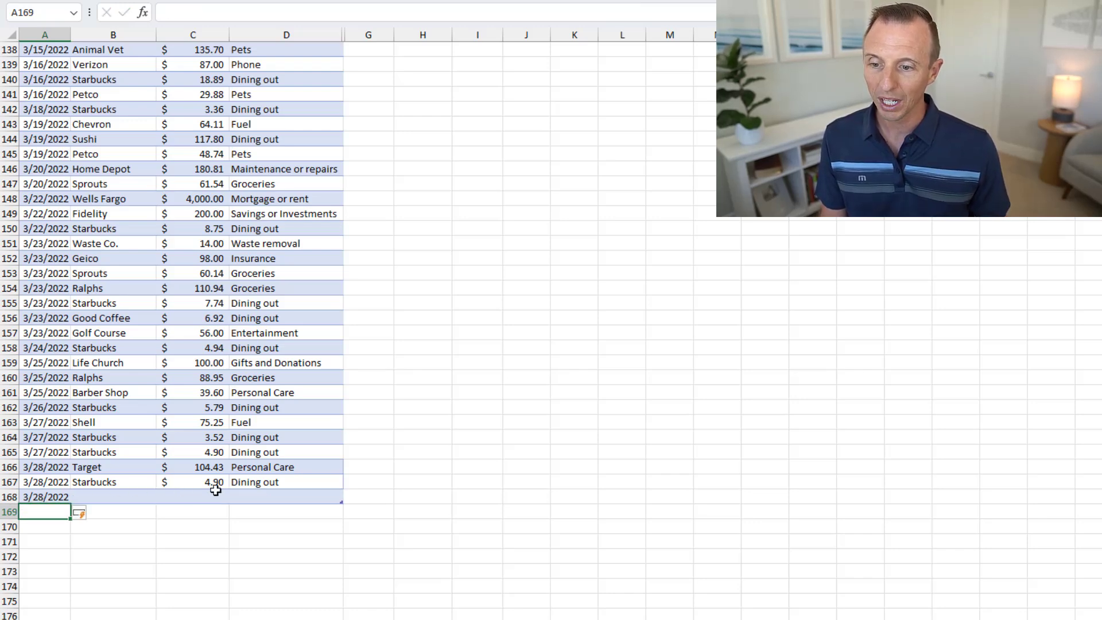
Step: Choose Groceries from the dropdown list as the category of the new transaction in D168
{"action": "left_click", "coordinate": [282, 495]}
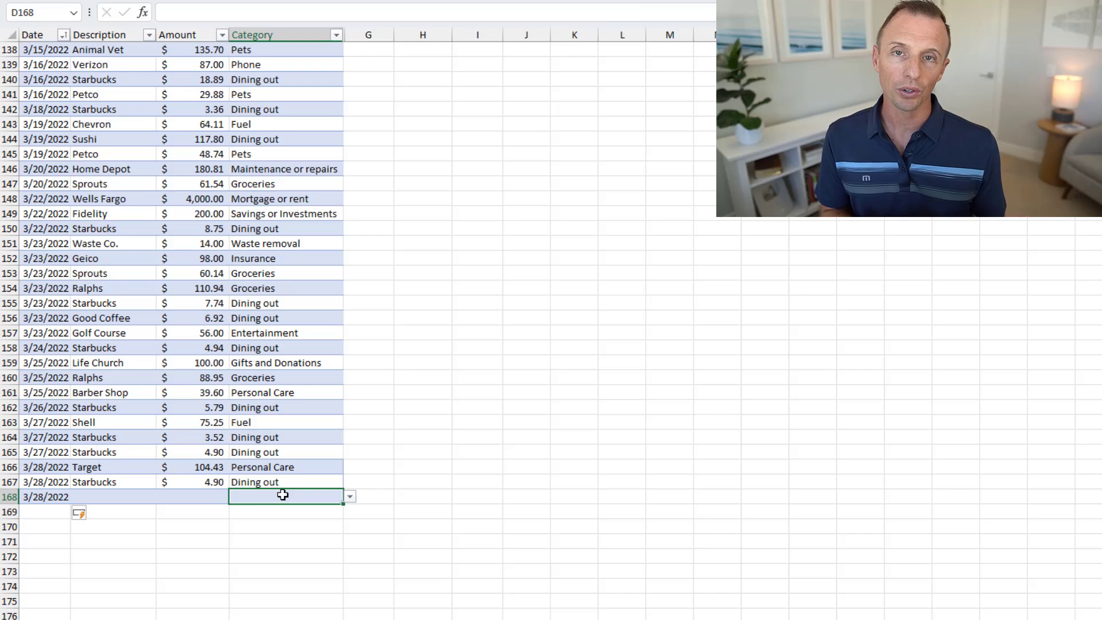
{"action": "left_click", "coordinate": [351, 497]}
{"action": "left_click", "coordinate": [267, 536]}
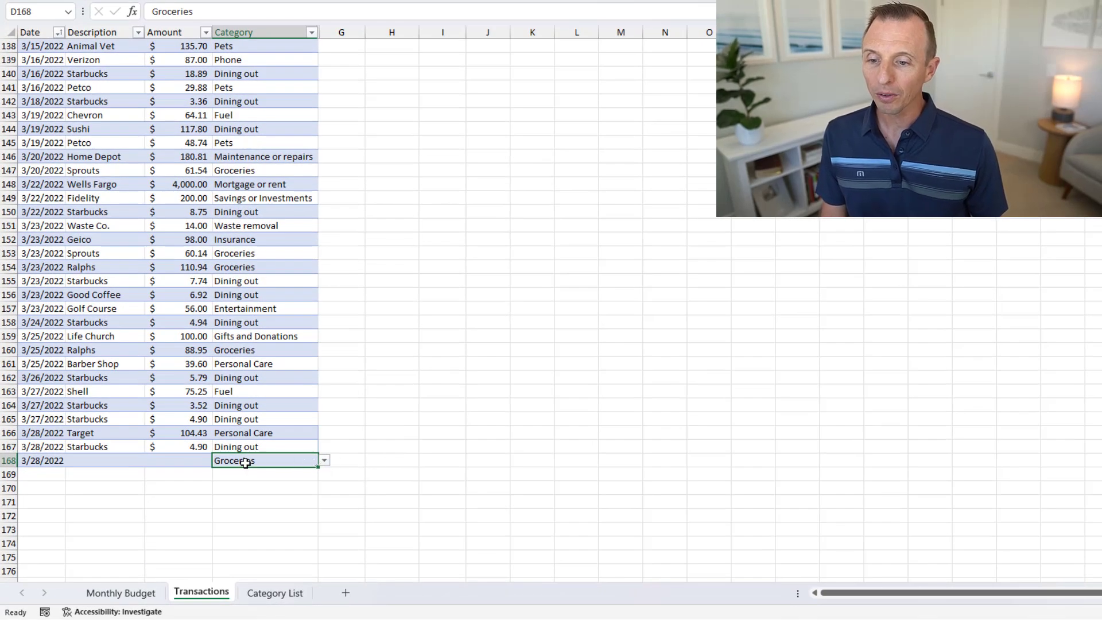
Step: Try to replace the category in D168 with the unlisted value Grocery, cancel the entry, and view the cell's dropdown list
{"action": "key", "text": "F2"}
{"action": "key", "text": "BackSpace"}
{"action": "key", "text": "BackSpace"}
{"action": "key", "text": "BackSpace"}
{"action": "key", "text": "BackSpace"}
{"action": "key", "text": "BackSpace"}
{"action": "key", "text": "BackSpace"}
{"action": "key", "text": "BackSpace"}
{"action": "key", "text": "BackSpace"}
{"action": "key", "text": "BackSpace"}
{"action": "type", "text": "Grocery"}
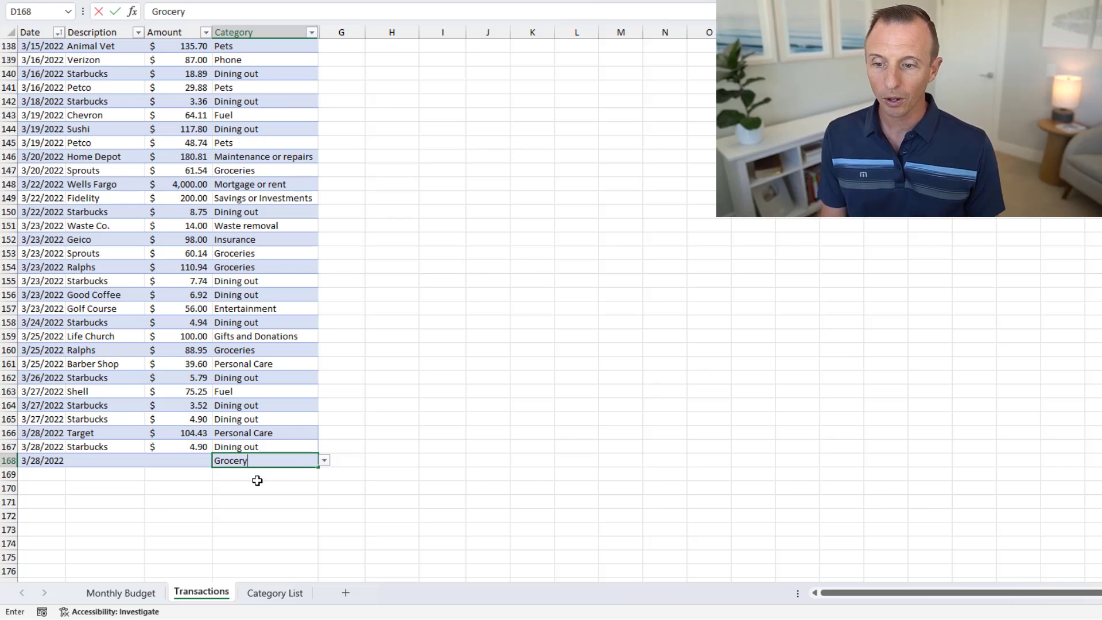
{"action": "key", "text": "Return"}
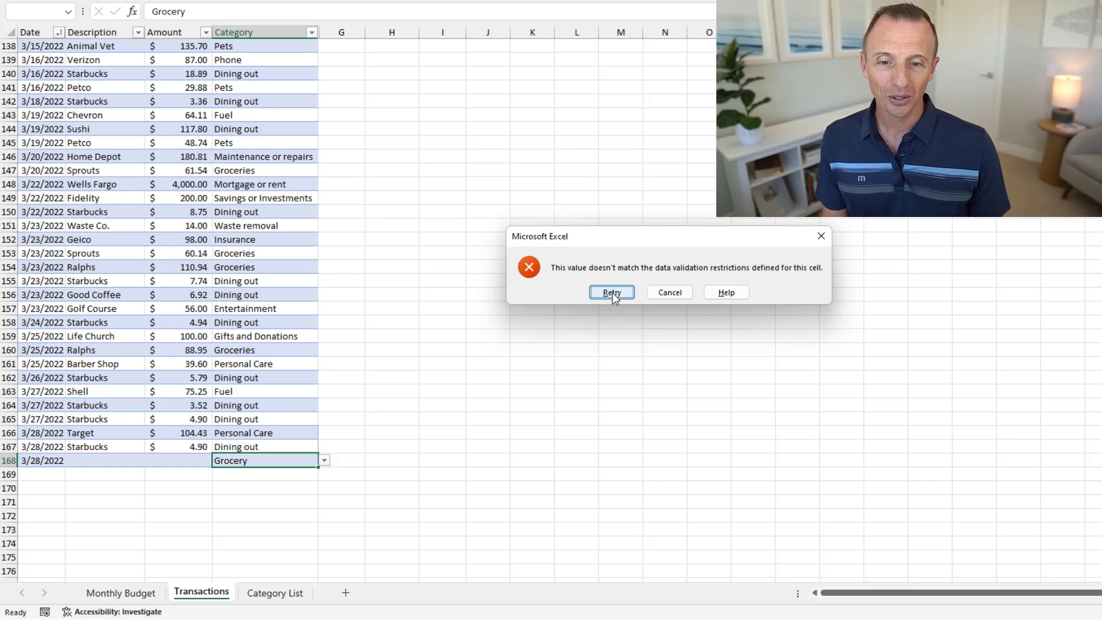
{"action": "left_click", "coordinate": [669, 293]}
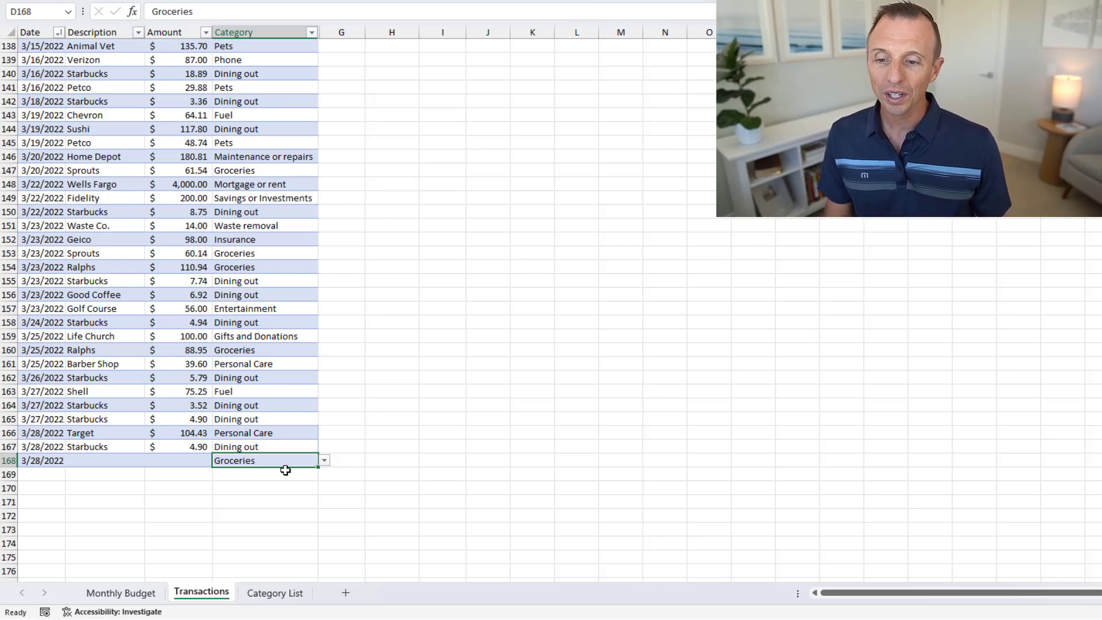
{"action": "left_click", "coordinate": [325, 461]}
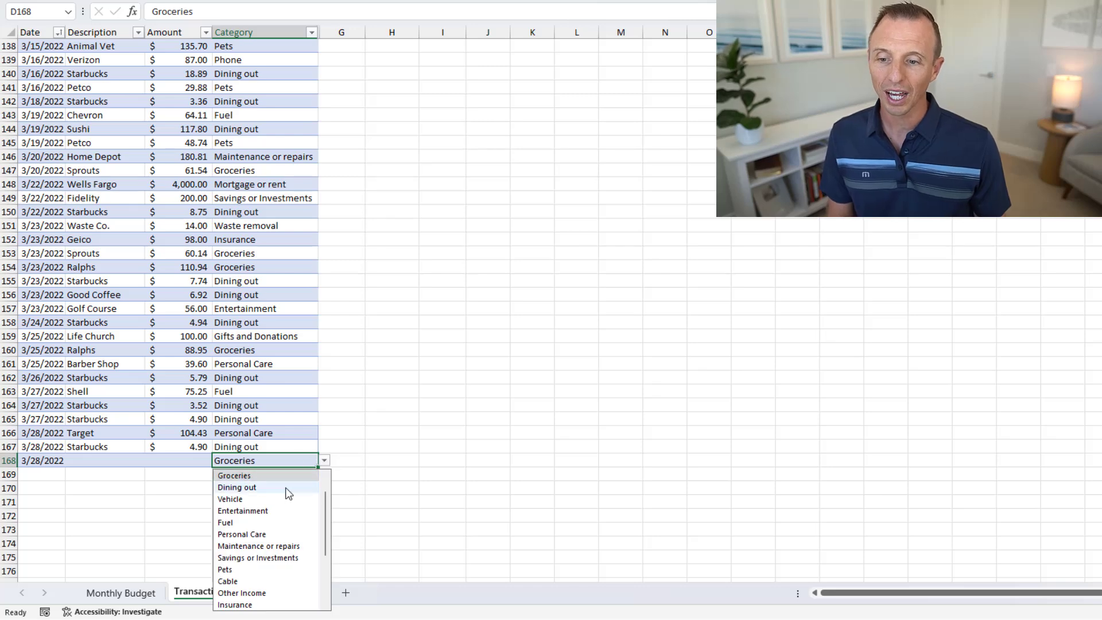
{"action": "left_click", "coordinate": [325, 461]}
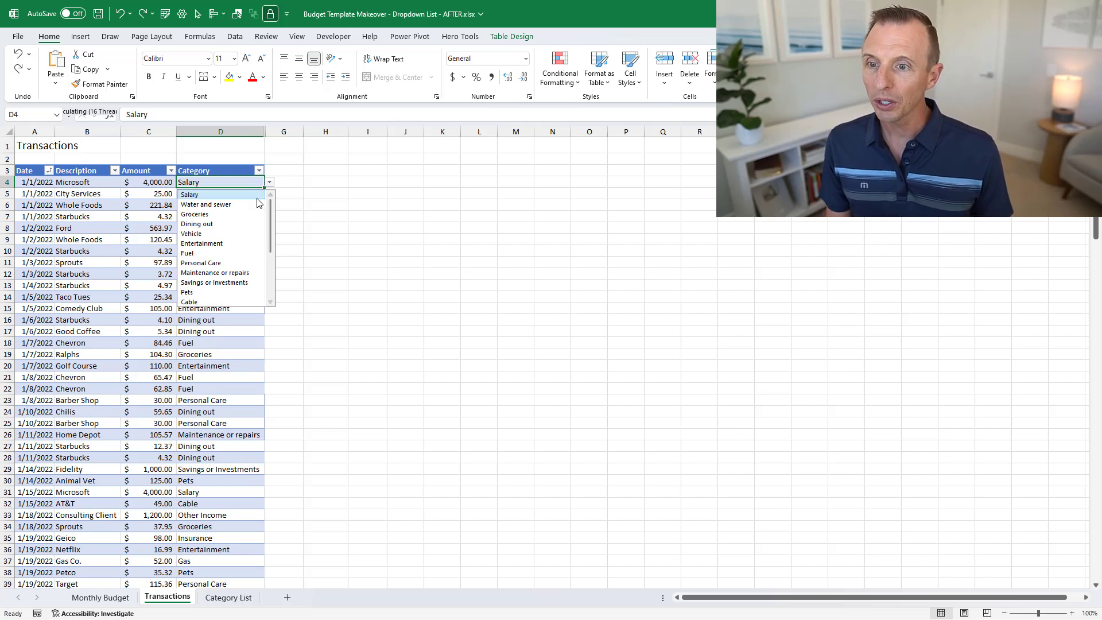
Step: Sort the category table on the Category List sheet alphabetically from A to Z
{"action": "left_click", "coordinate": [227, 598]}
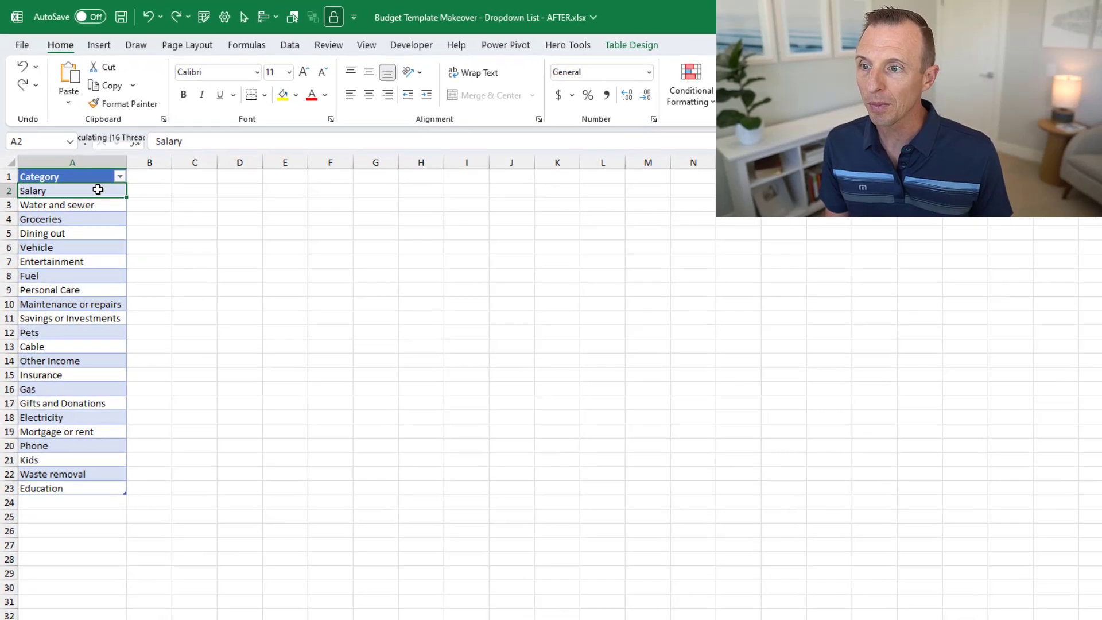
{"action": "left_click", "coordinate": [120, 177]}
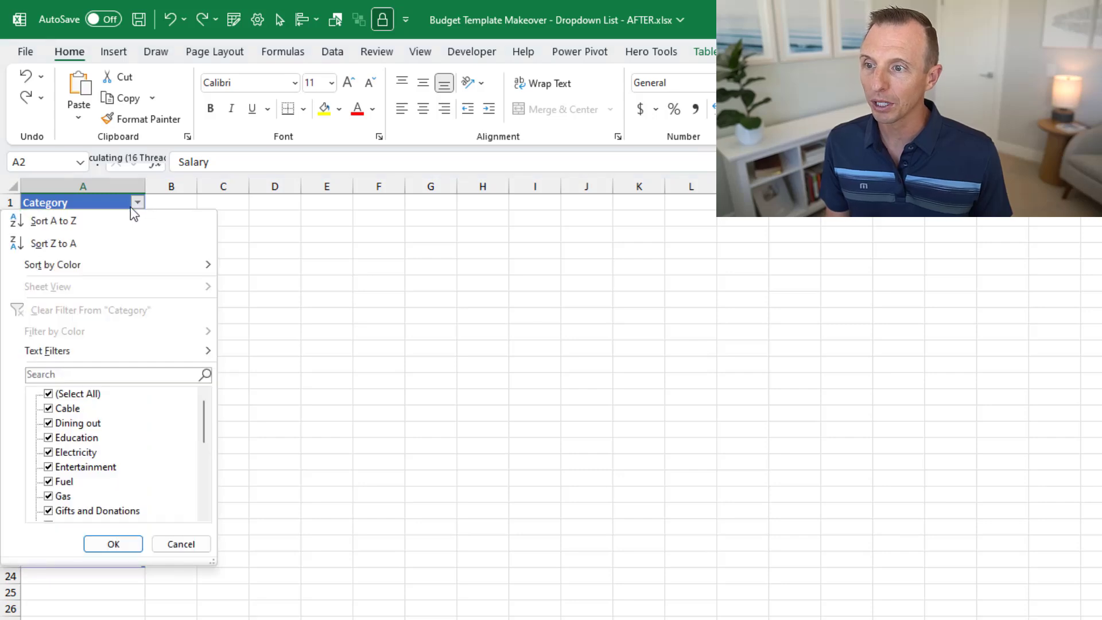
{"action": "left_click", "coordinate": [42, 225]}
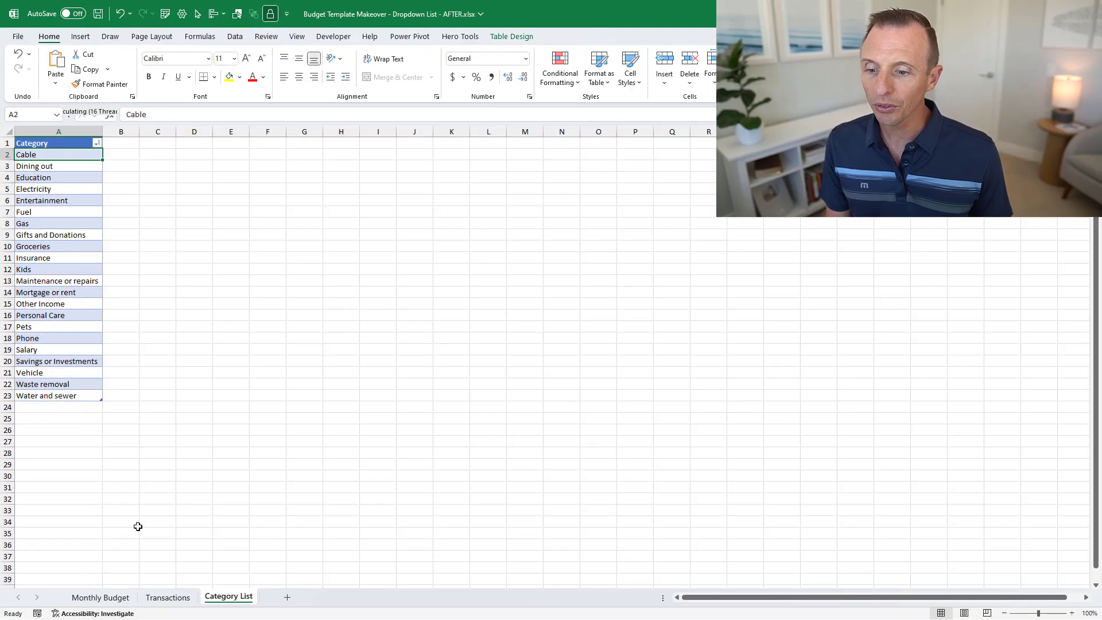
Step: Check the order of the categories in the D4 dropdown list on the Transactions sheet, starting from the top of the list
{"action": "left_click", "coordinate": [167, 596]}
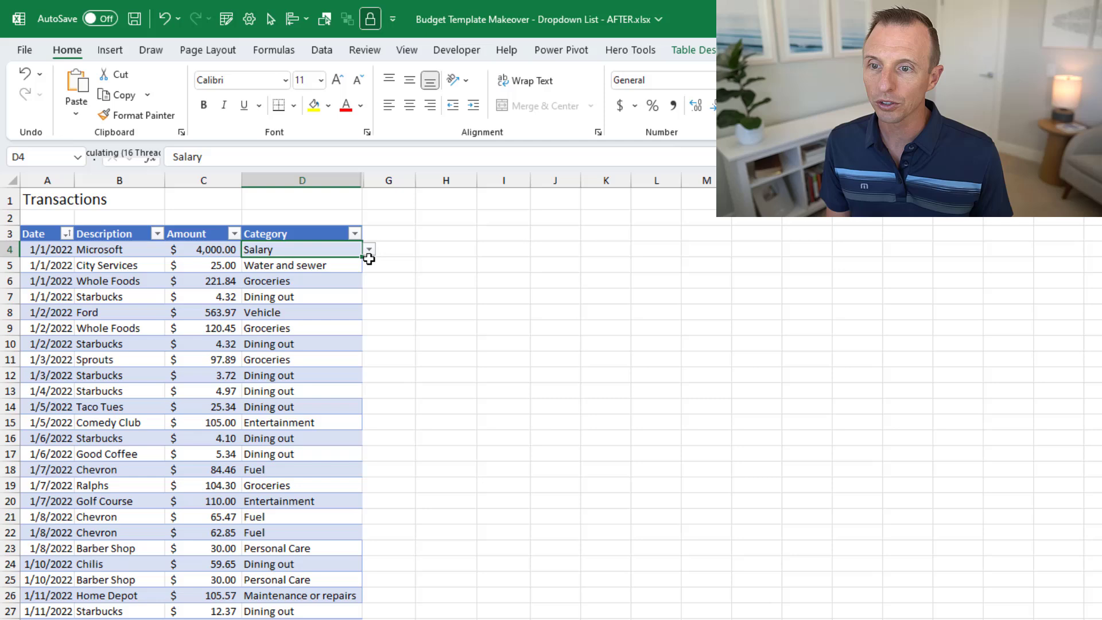
{"action": "left_click", "coordinate": [270, 182]}
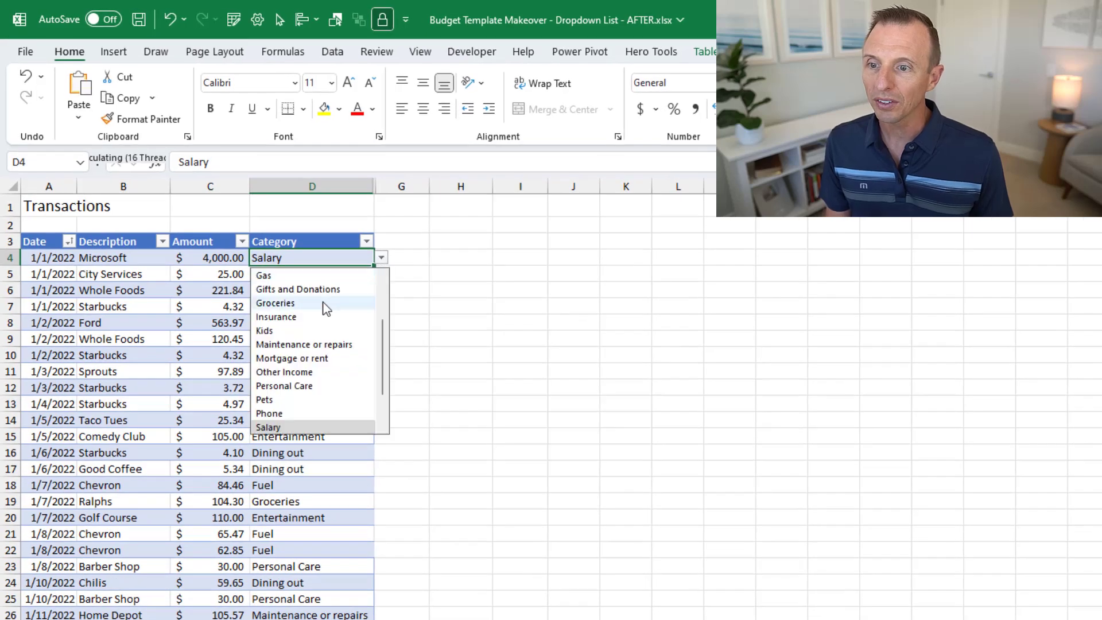
{"action": "scroll", "coordinate": [322, 304], "scroll_direction": "up", "scroll_amount": 3}
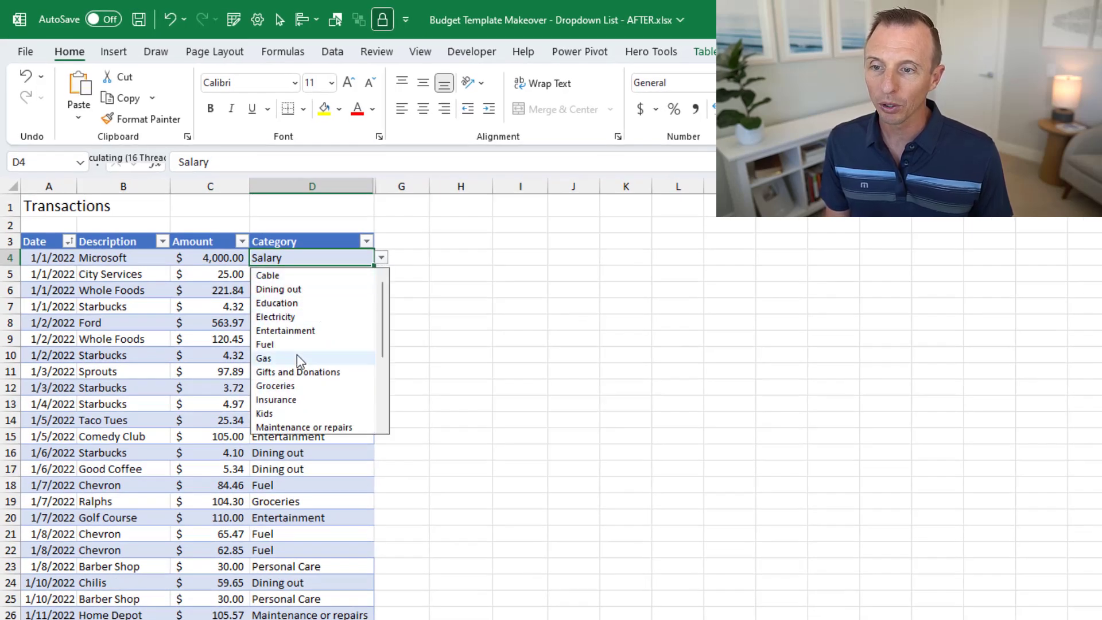